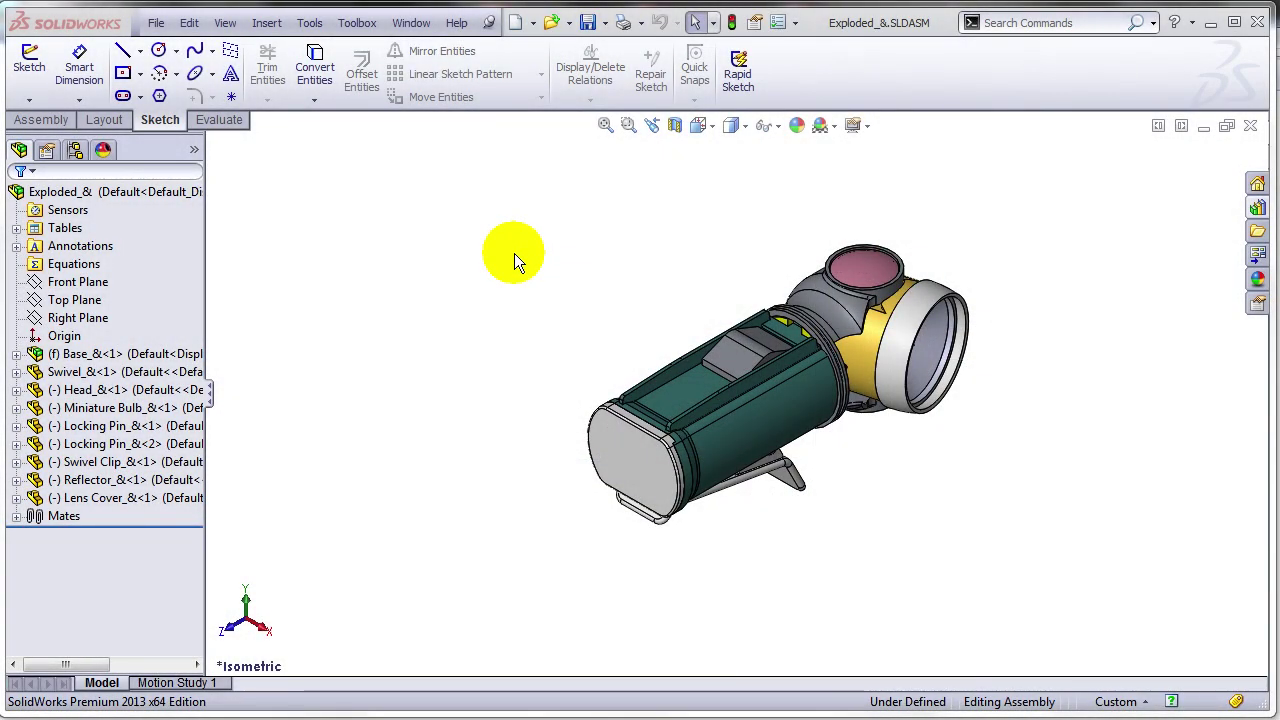
Rotate the flashlight assembly to the Right view and reopen the Orientation dialog.
click(421, 300)
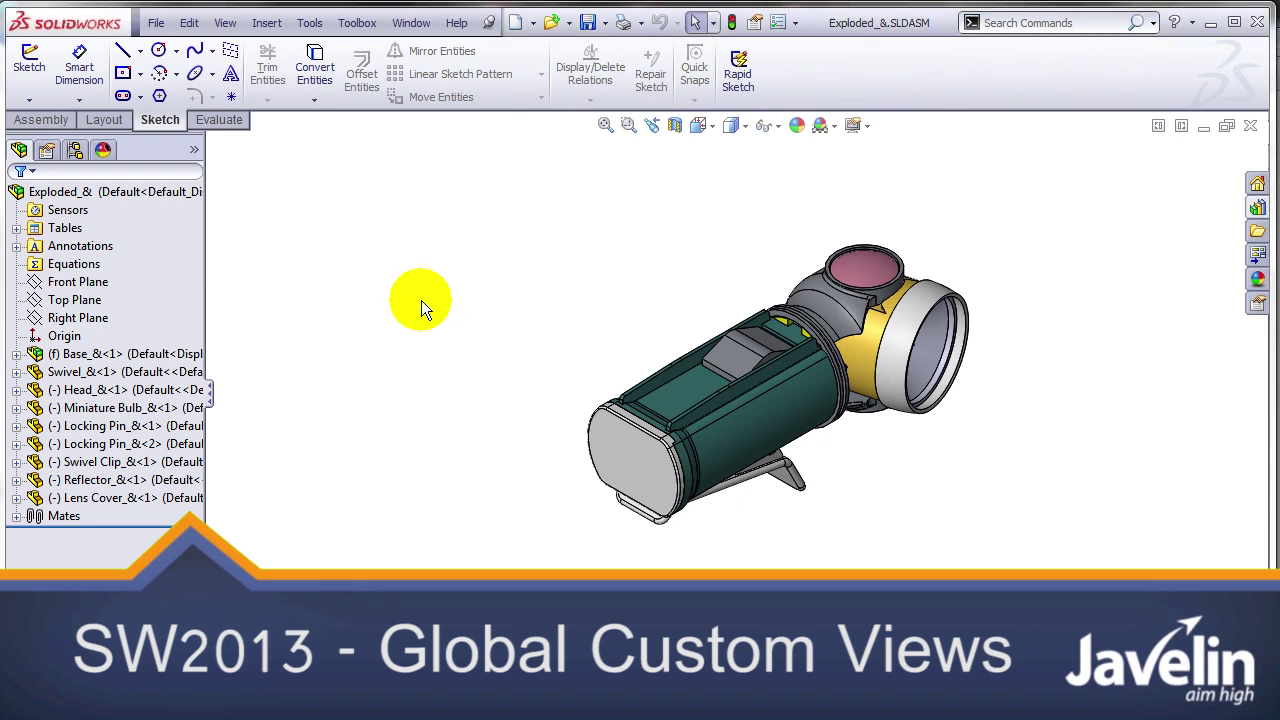
key(space)
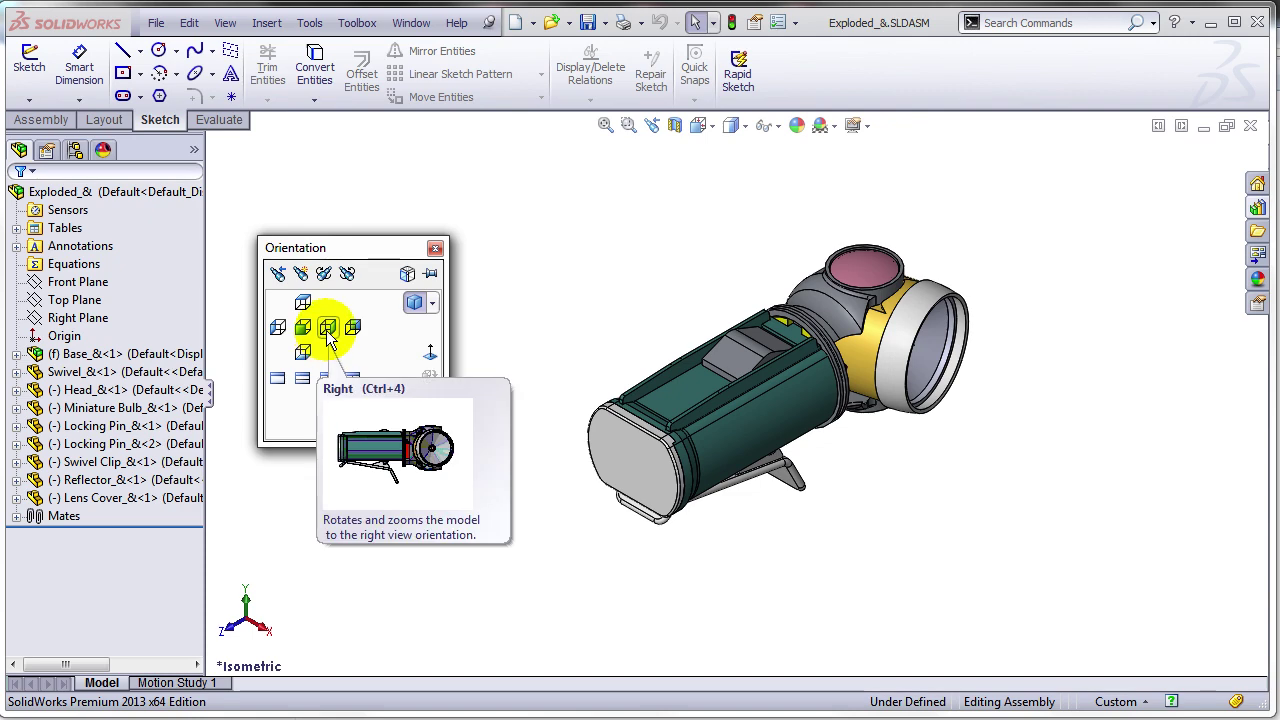
click(326, 330)
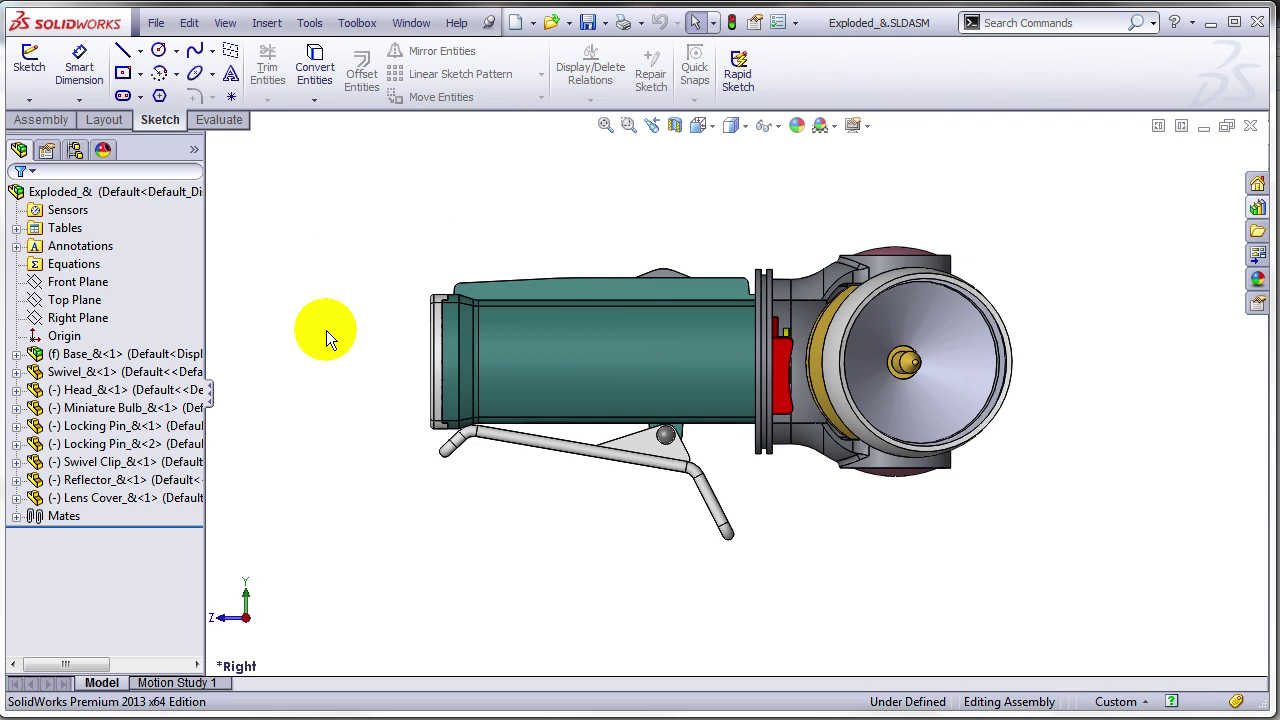
key(space)
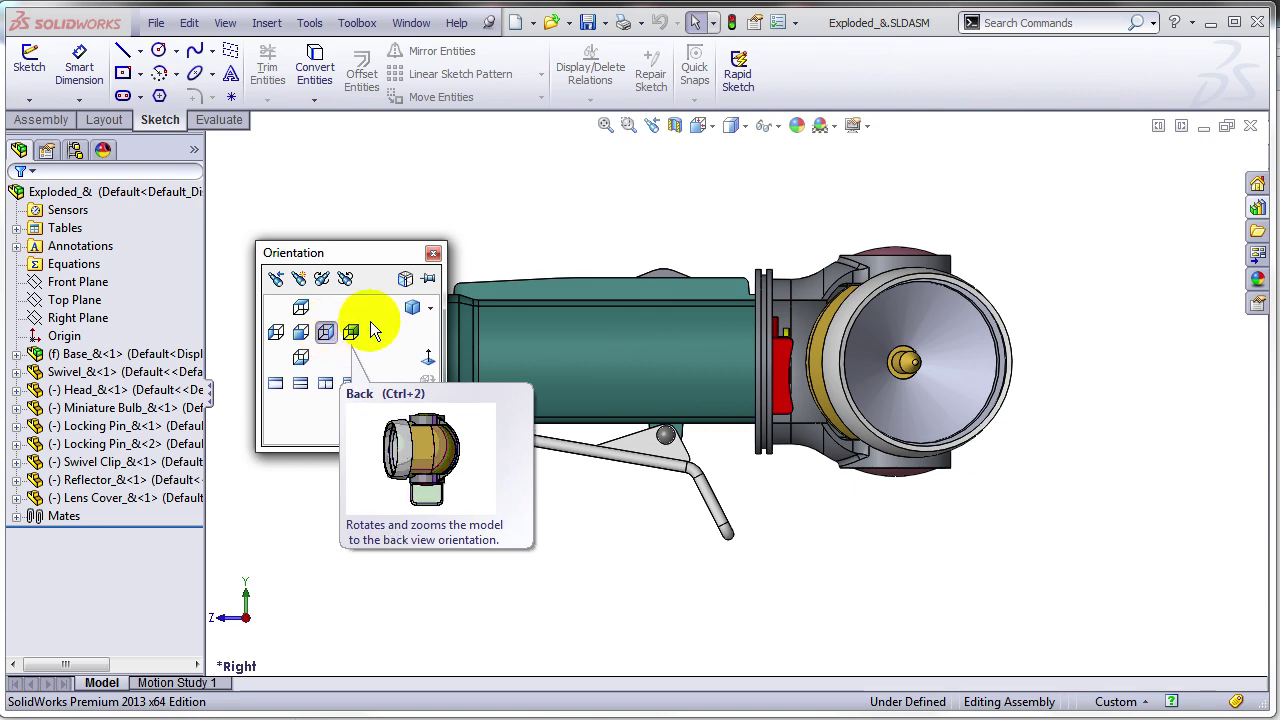
Pin the Orientation dialog and use the View Selector cube's bottom face to view the underside from lower right.
click(406, 281)
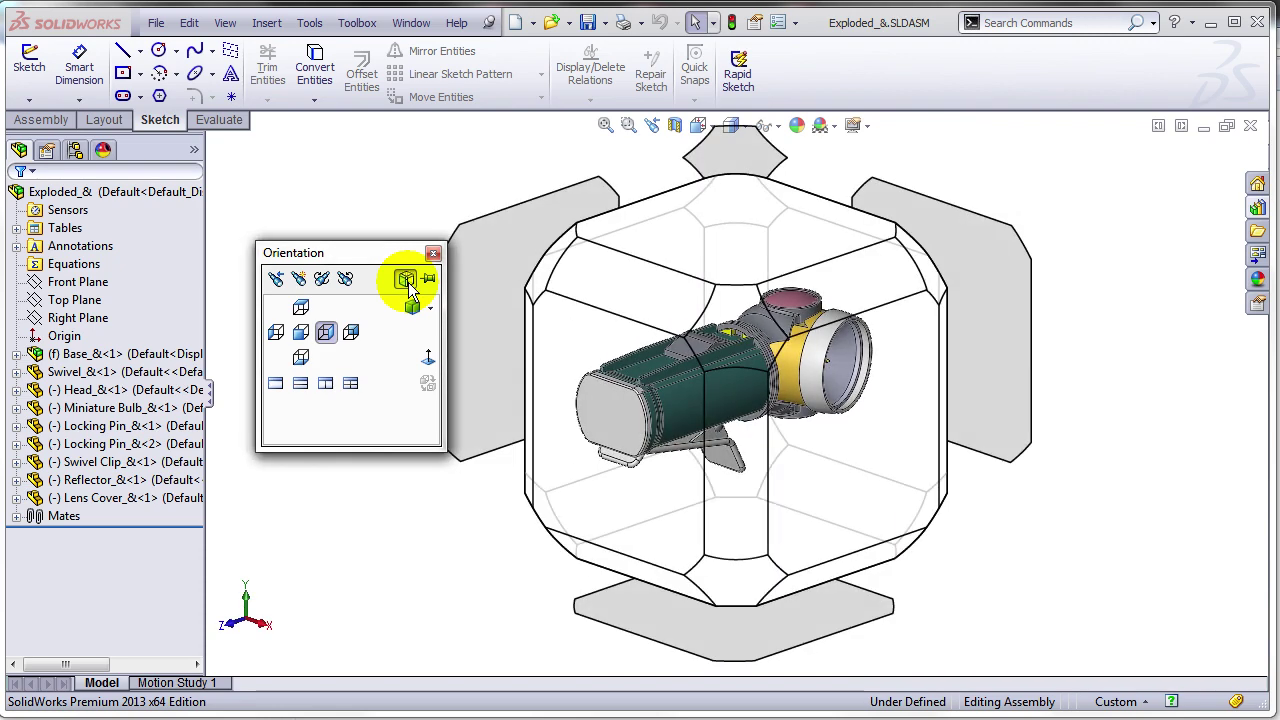
click(428, 280)
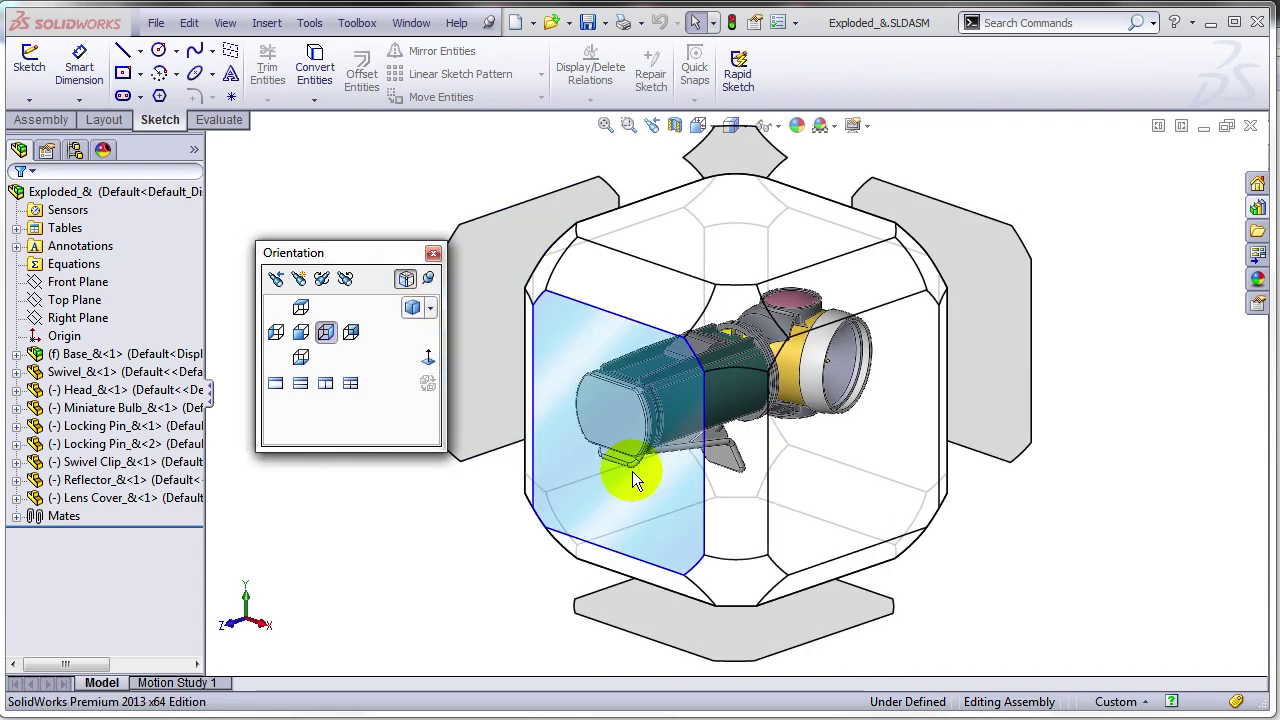
click(732, 591)
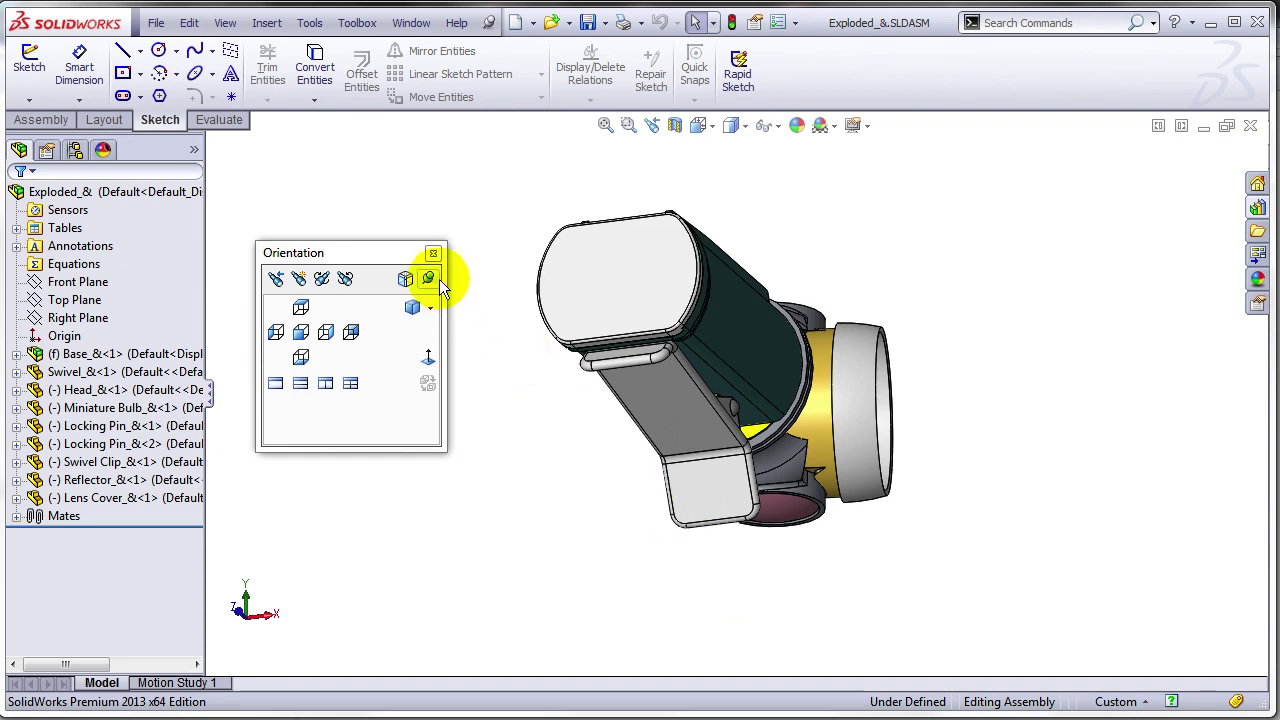
key(space)
key(space)
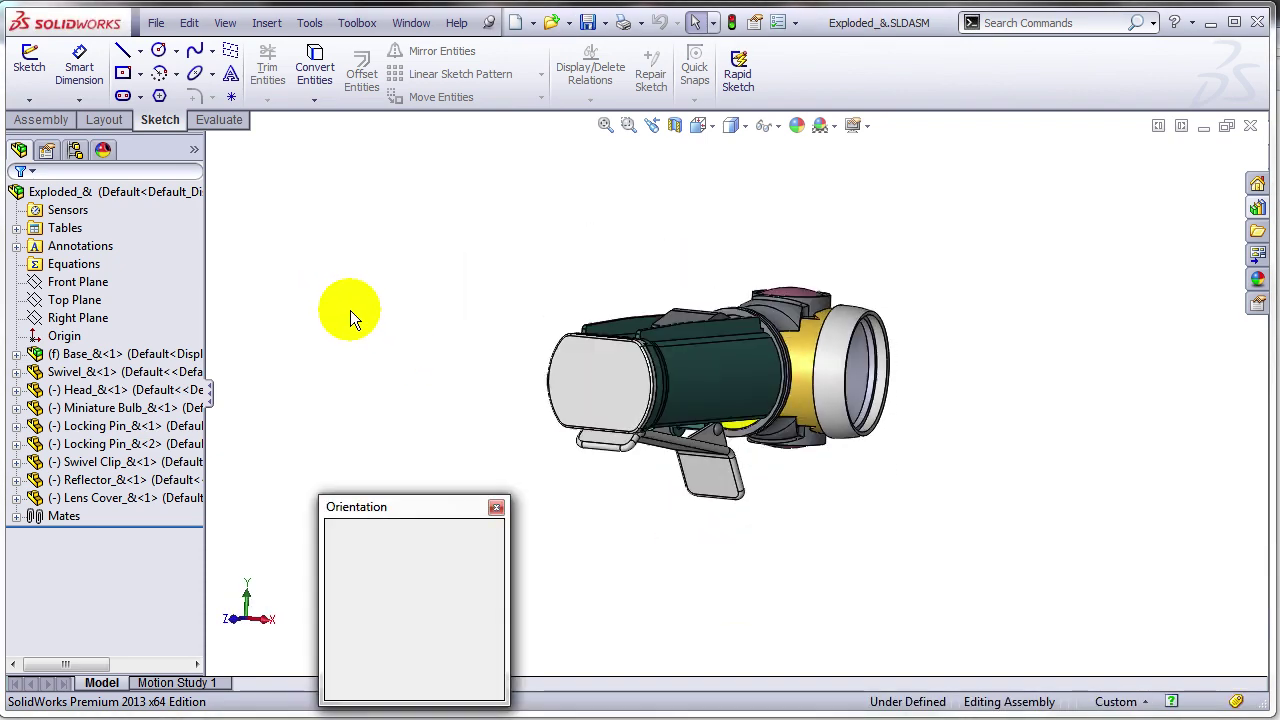
click(423, 366)
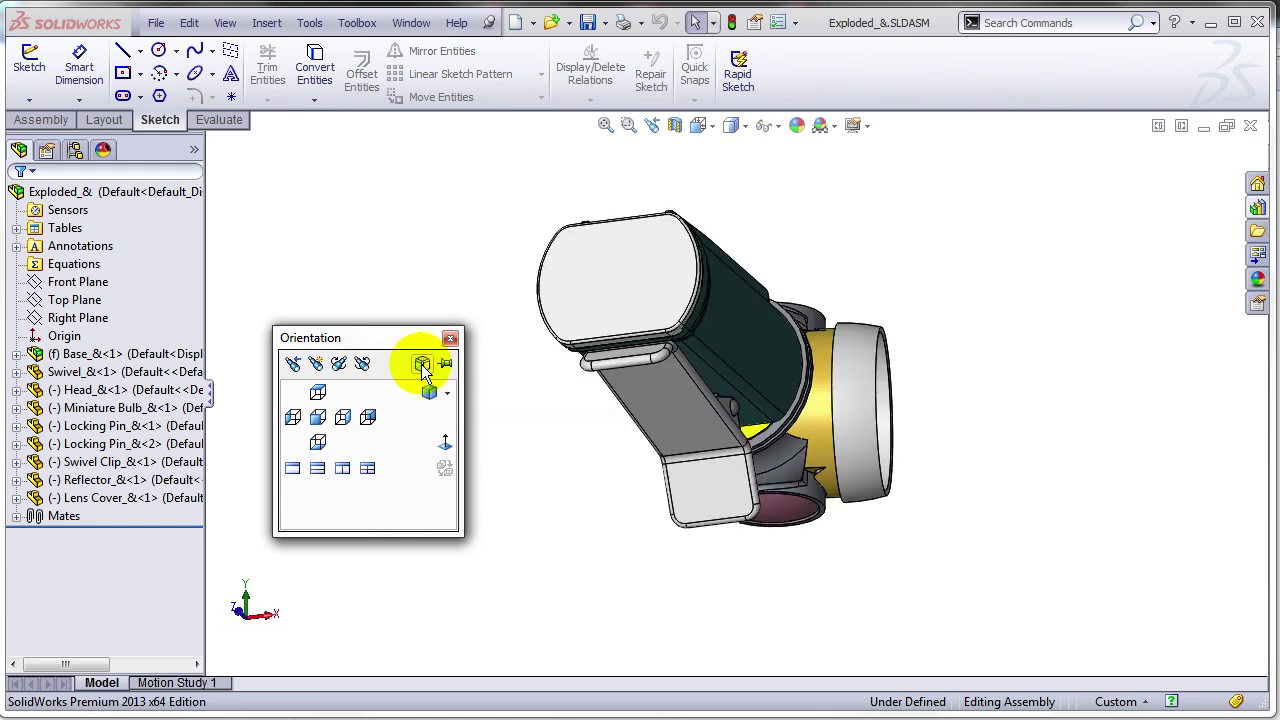
click(315, 363)
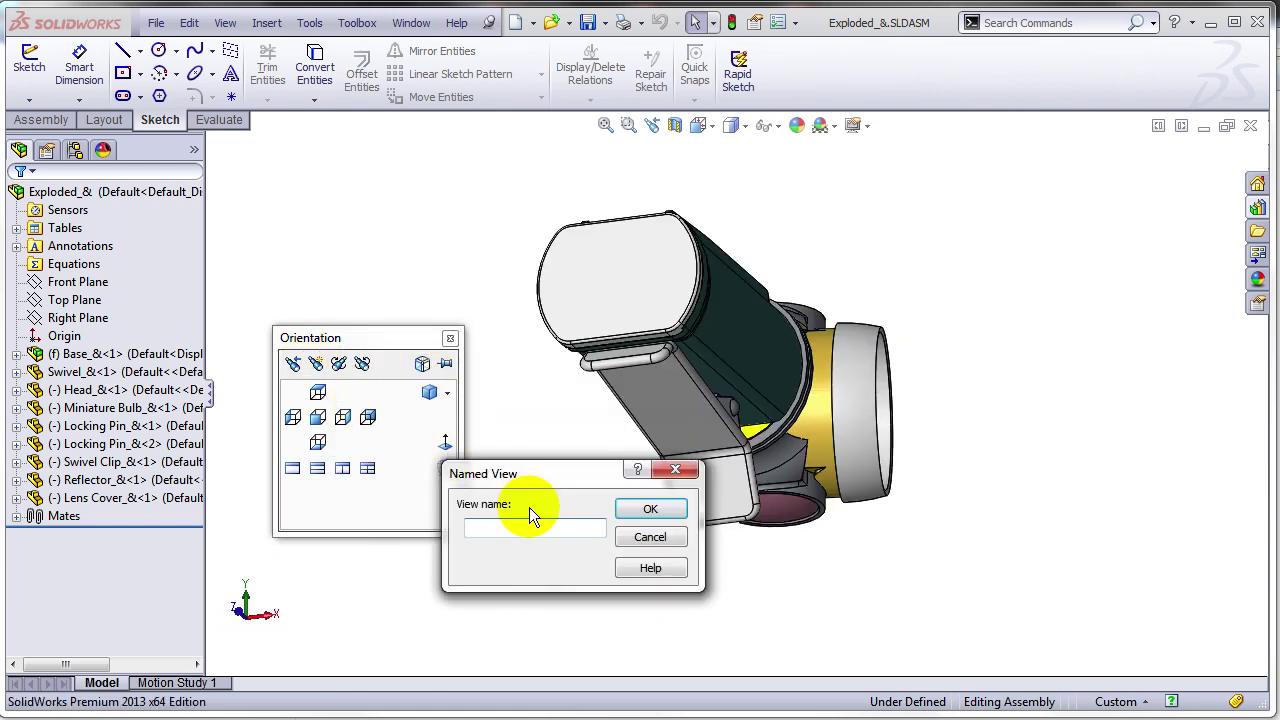
Name the new view 'Bottom right ISO' and save it to SolidWorks as a global view.
text(Bo)
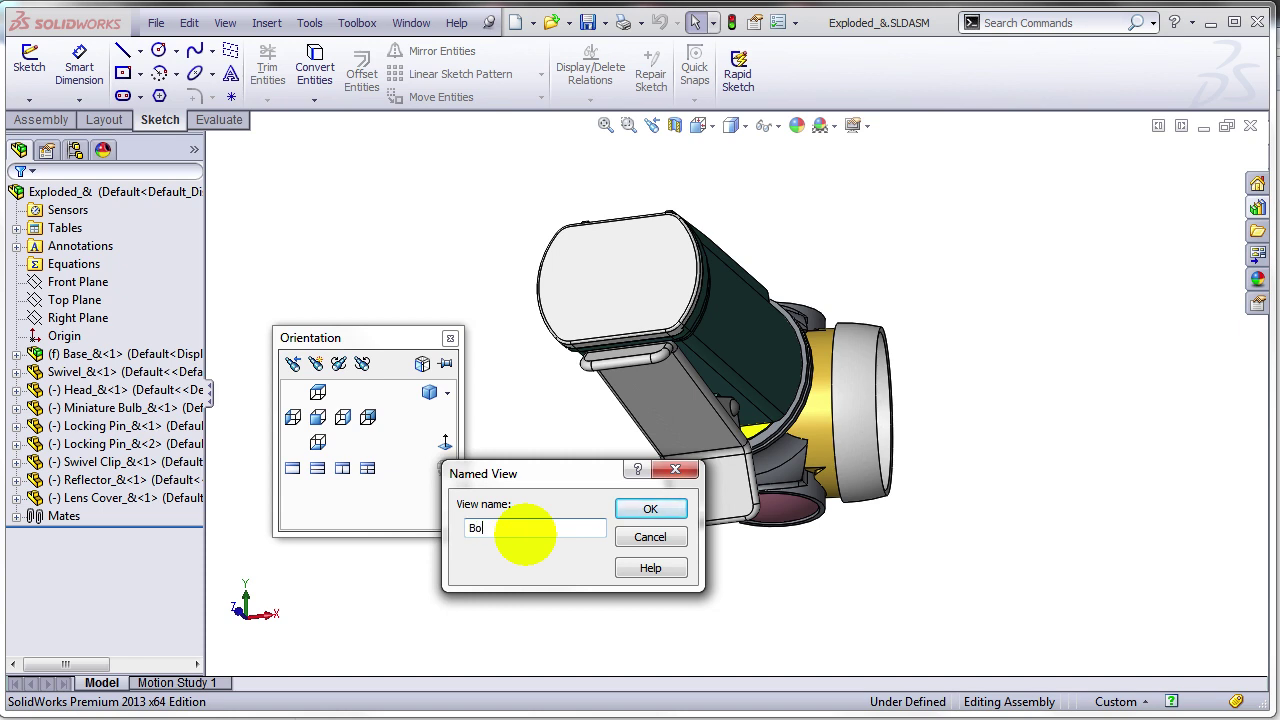
text(ttom right ISO)
click(661, 507)
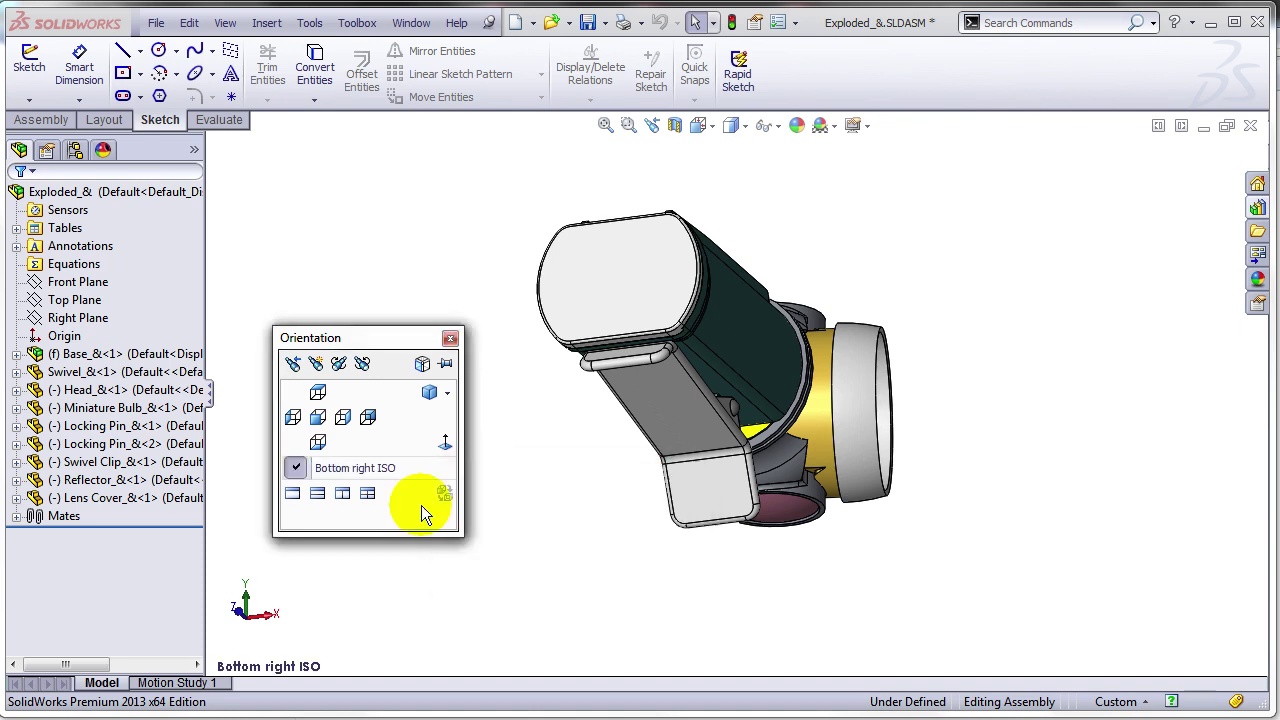
mouse_move(359, 467)
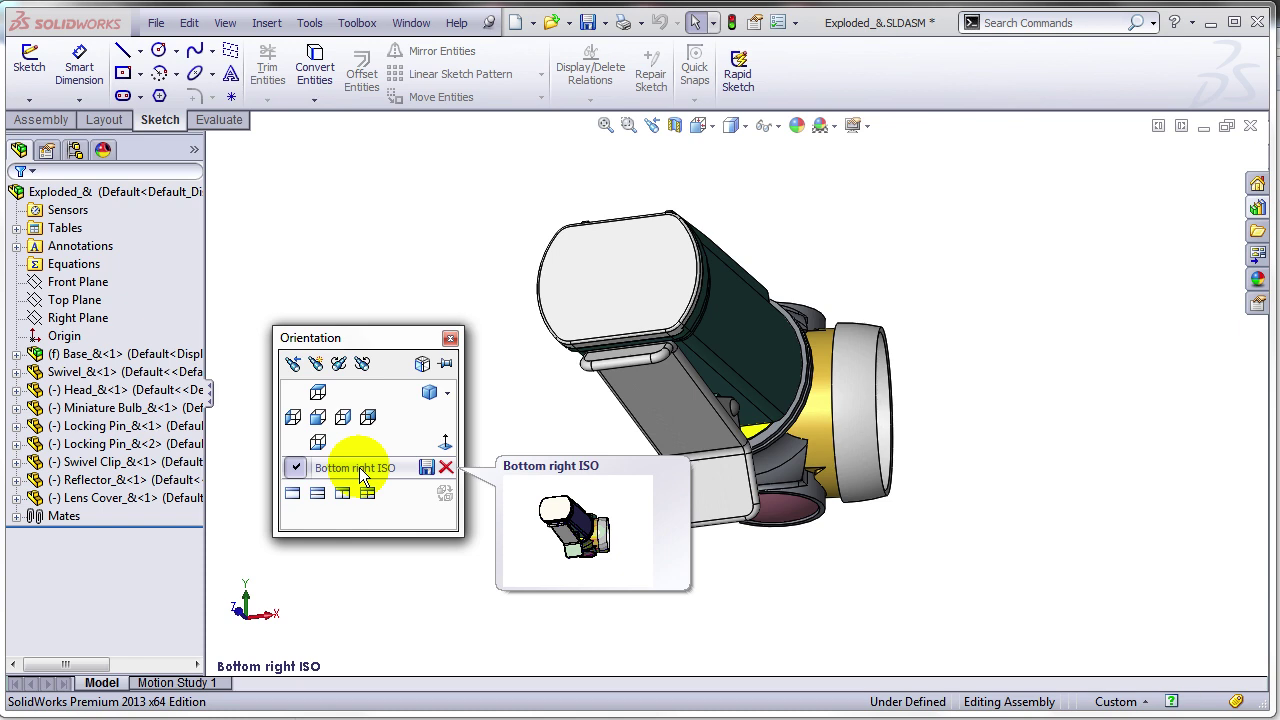
click(427, 468)
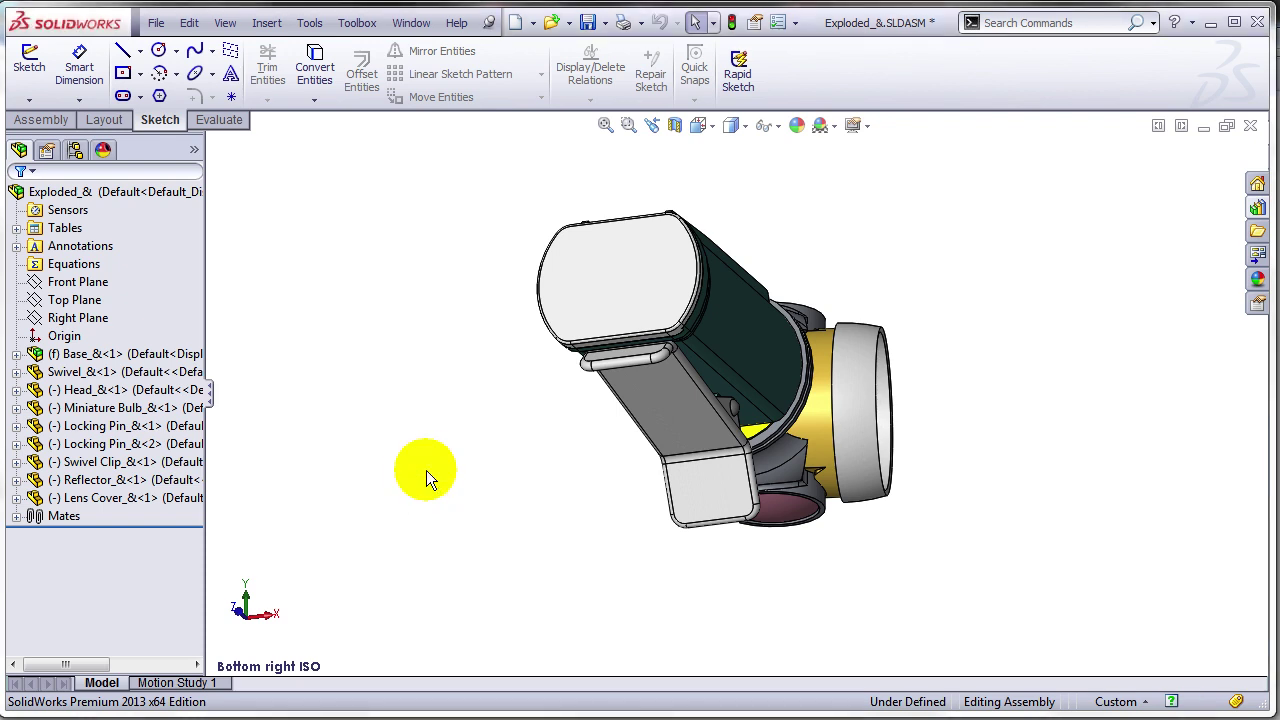
Check the saved views, then open the Holder component as its own part, Holder_&.SLDPRT.
key(space)
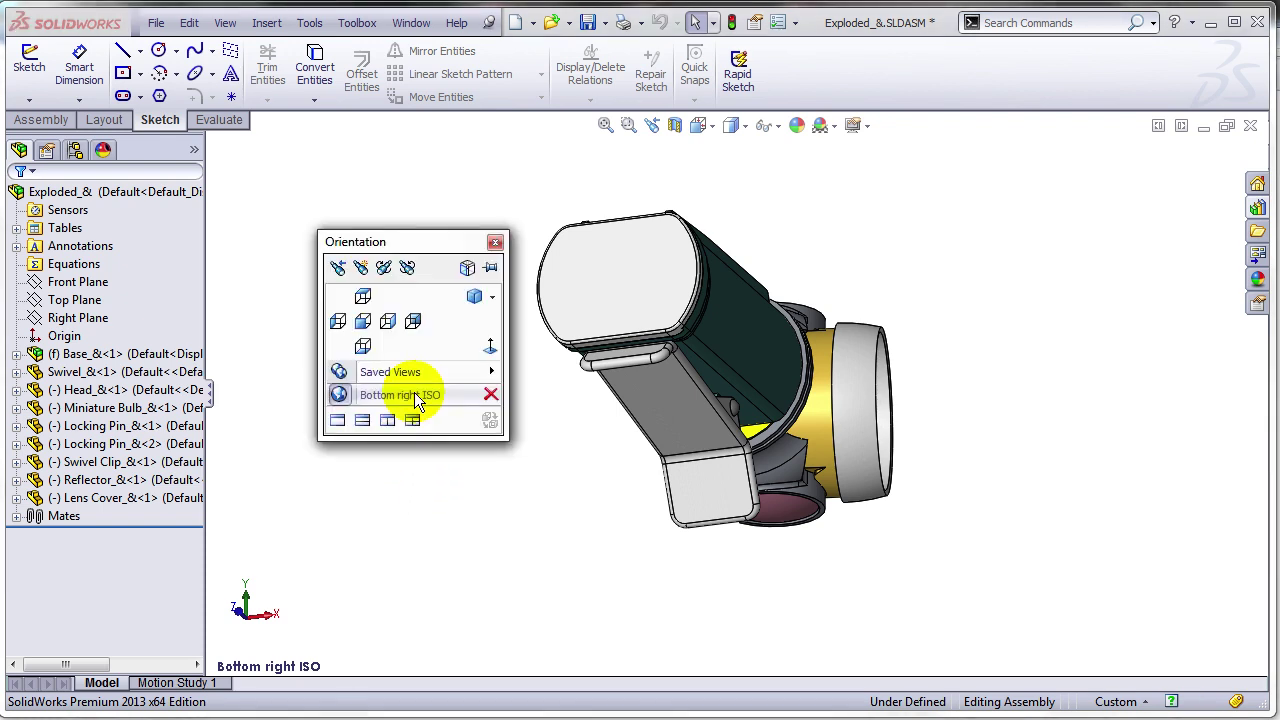
mouse_move(407, 376)
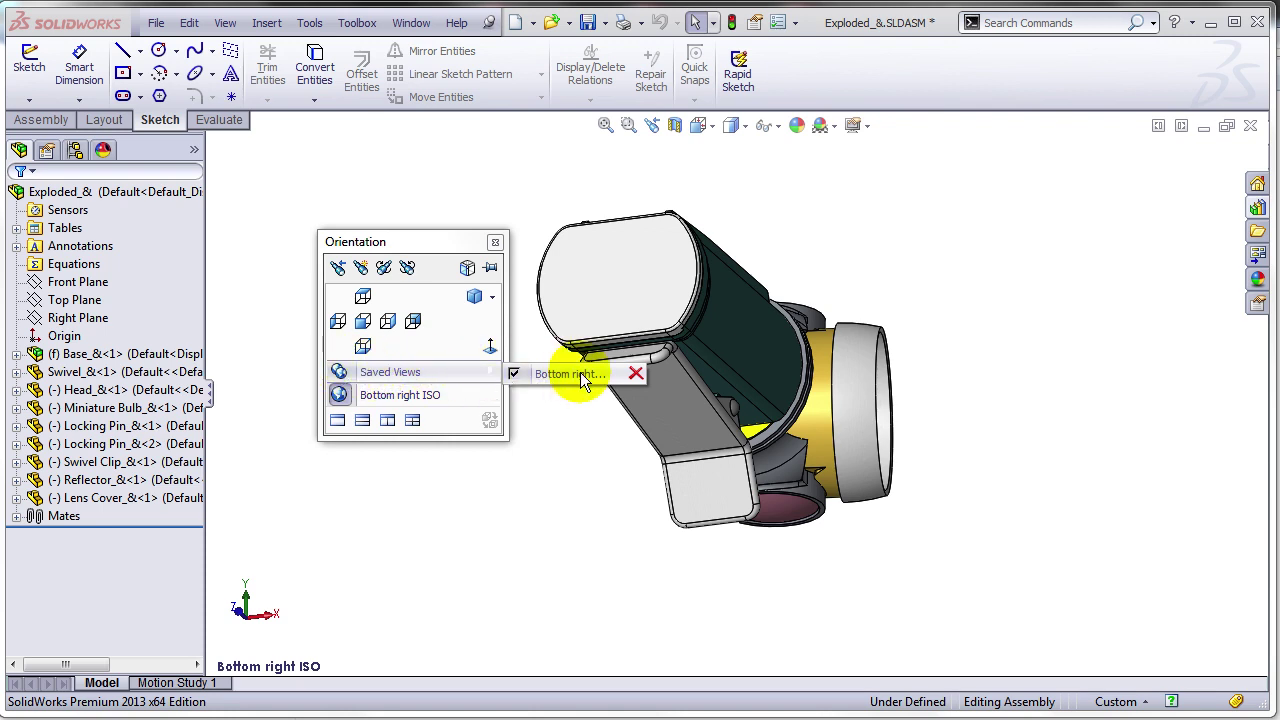
click(601, 486)
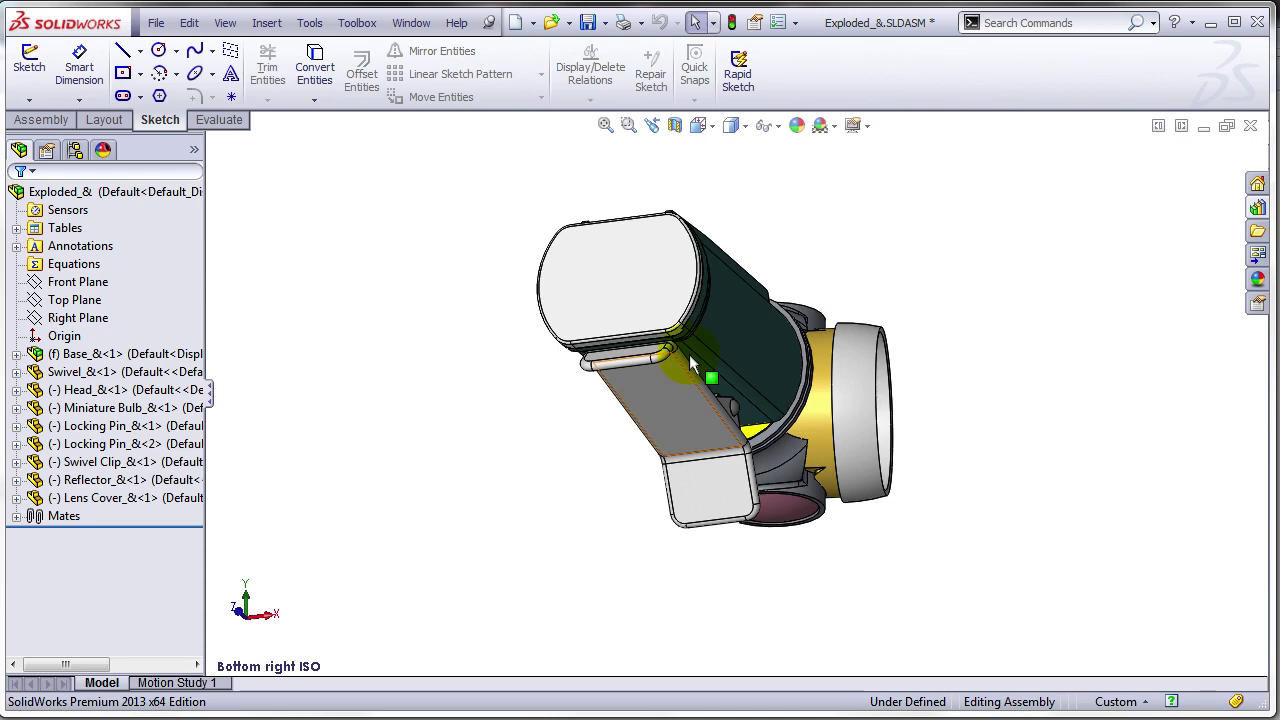
right_click(728, 298)
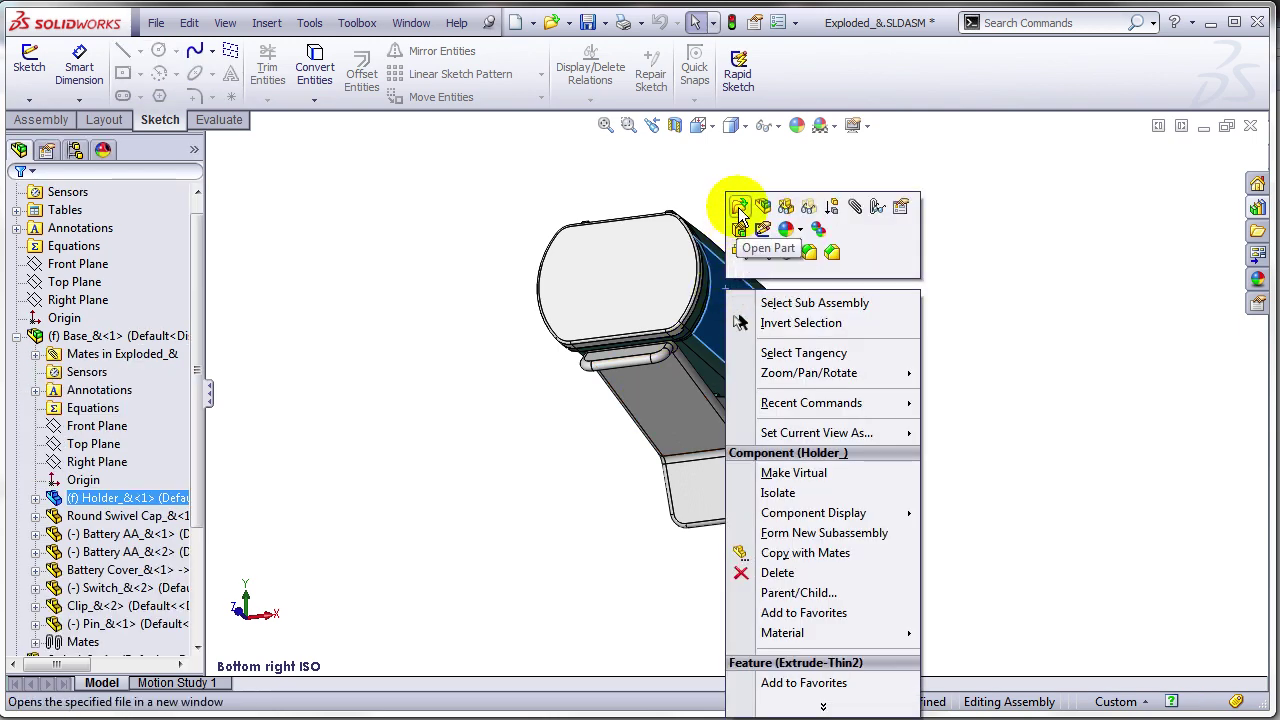
click(738, 207)
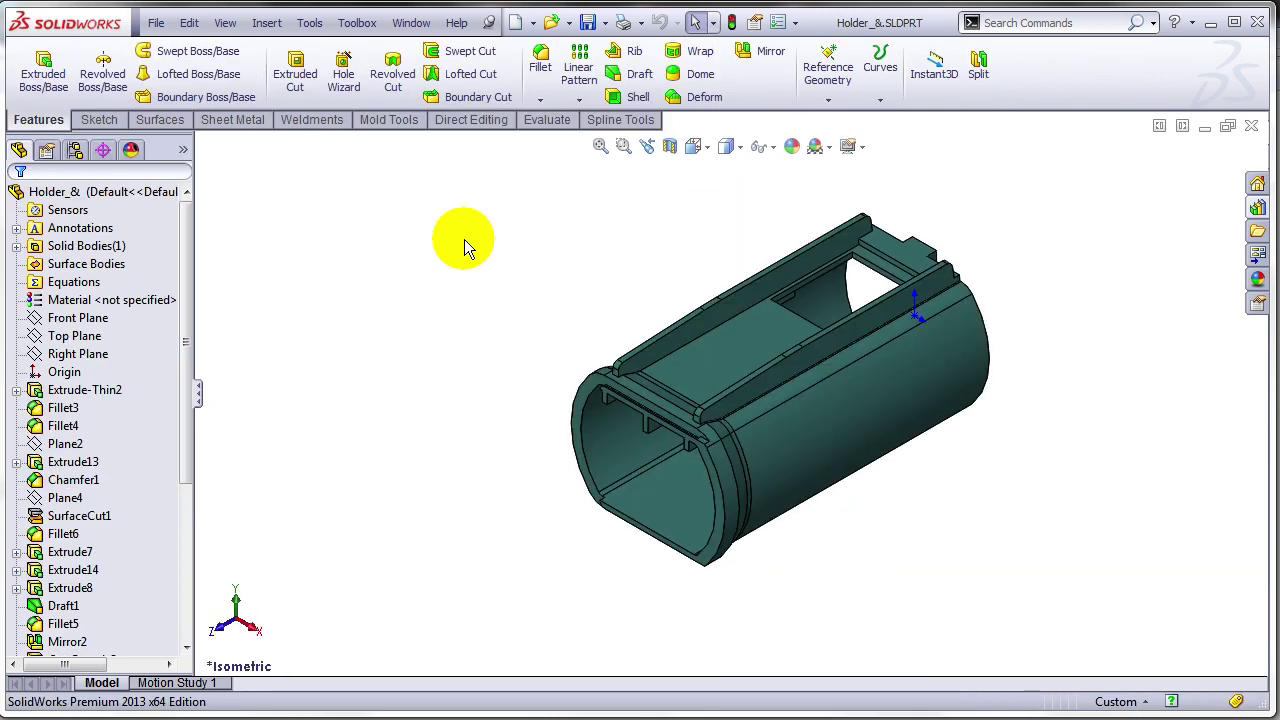
Apply the saved global Bottom right ISO view to the Holder part.
key(space)
mouse_move(423, 352)
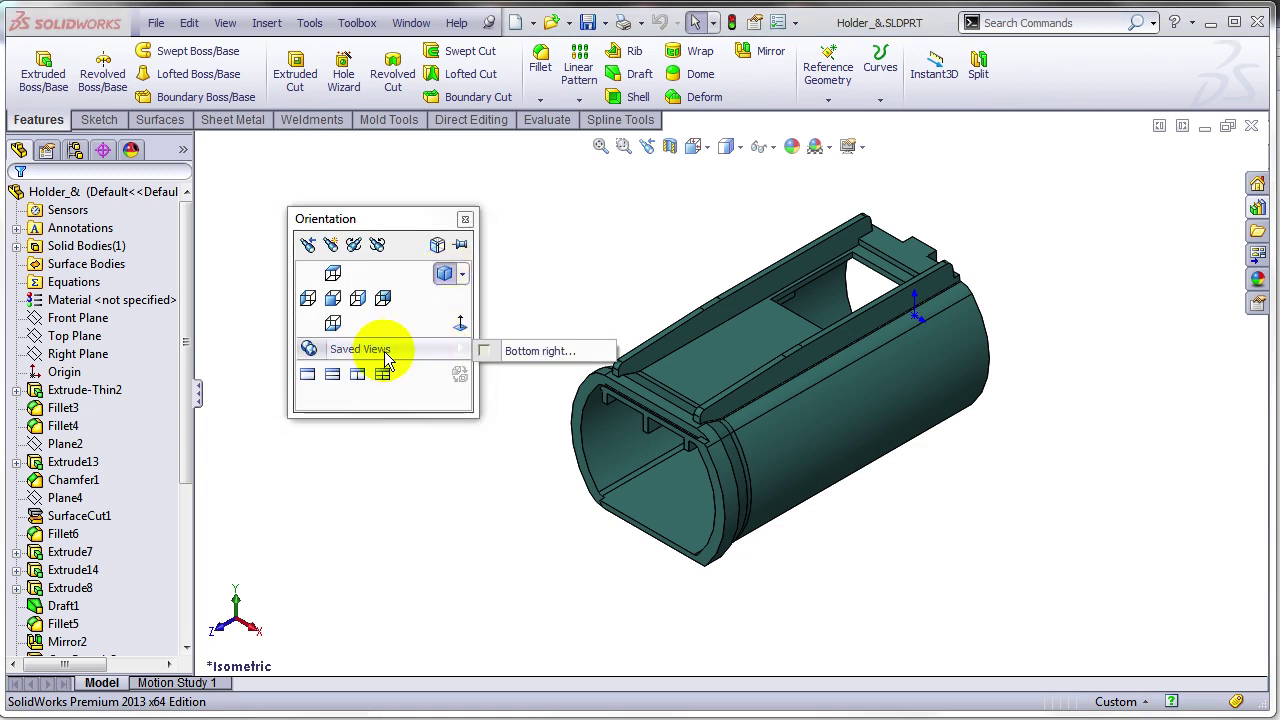
mouse_move(487, 356)
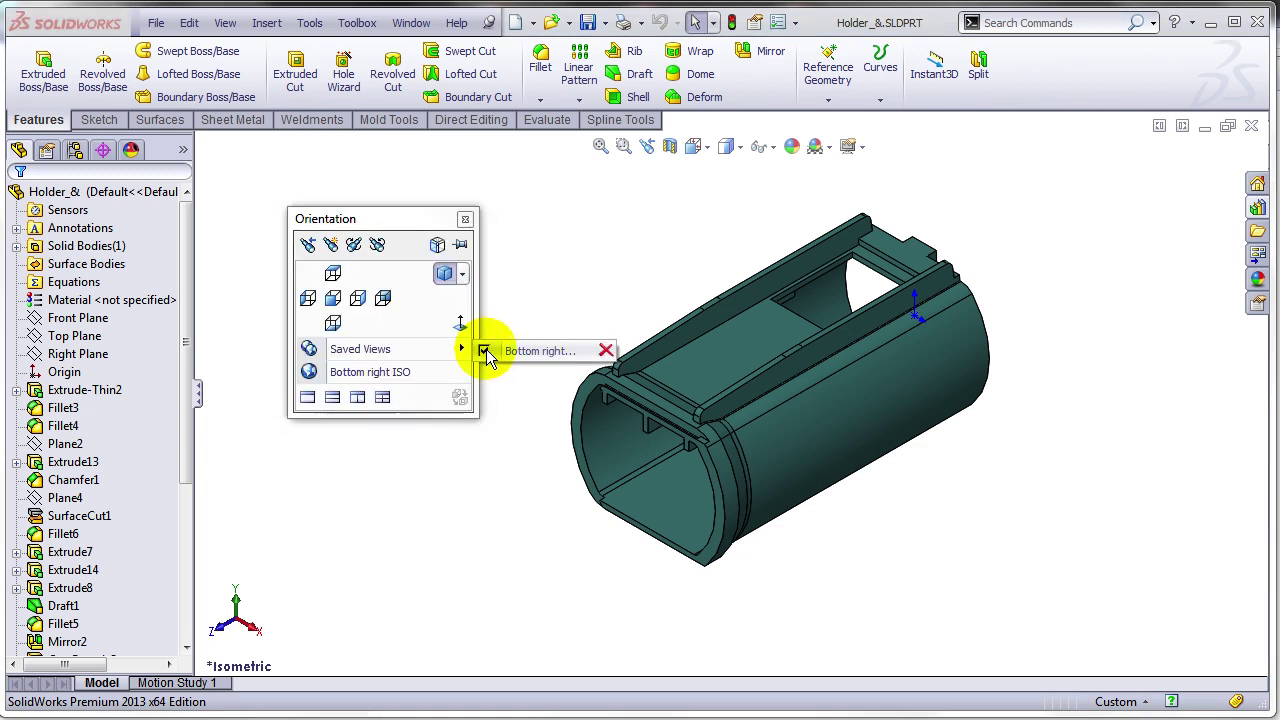
click(390, 372)
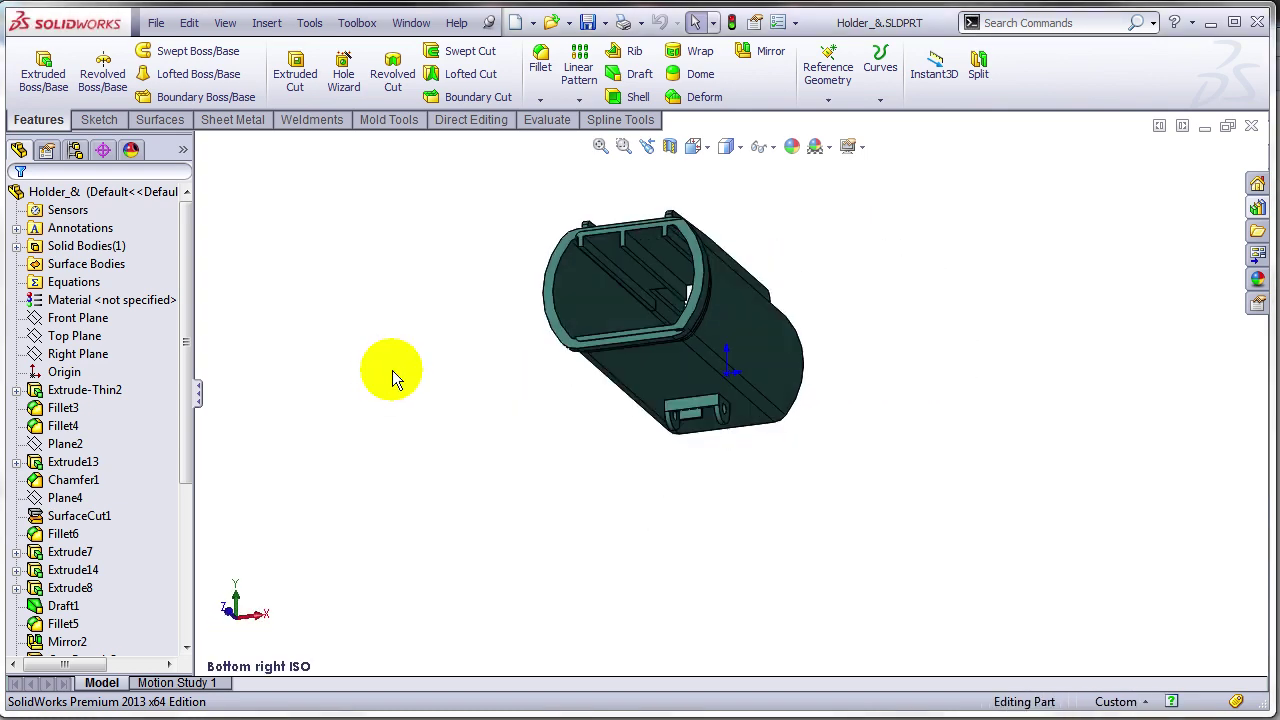
Rotate and zoom to a close-up of the holder's clip mounting tab.
middle_drag(471, 443, 623, 280)
scroll(686, 420, down, 5)
middle_drag(723, 388, 651, 351)
scroll(749, 403, down, 5)
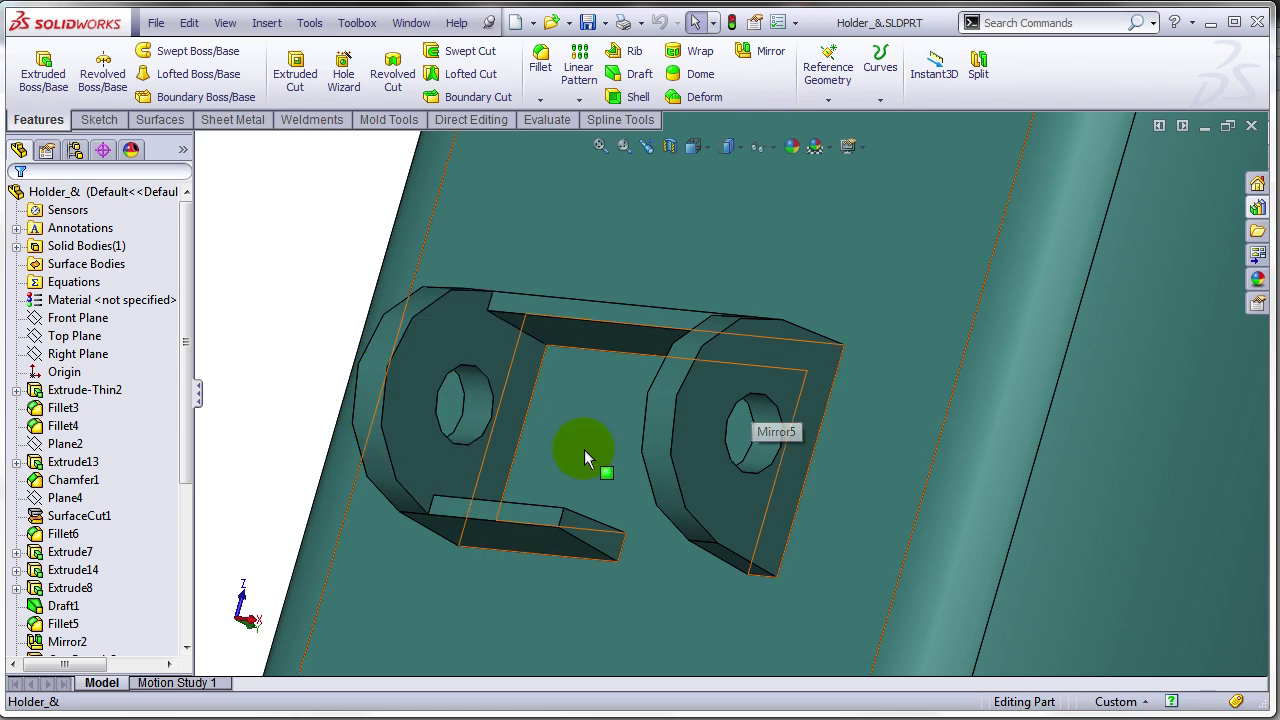
scroll(590, 440, up, 2)
middle_drag(603, 426, 598, 428)
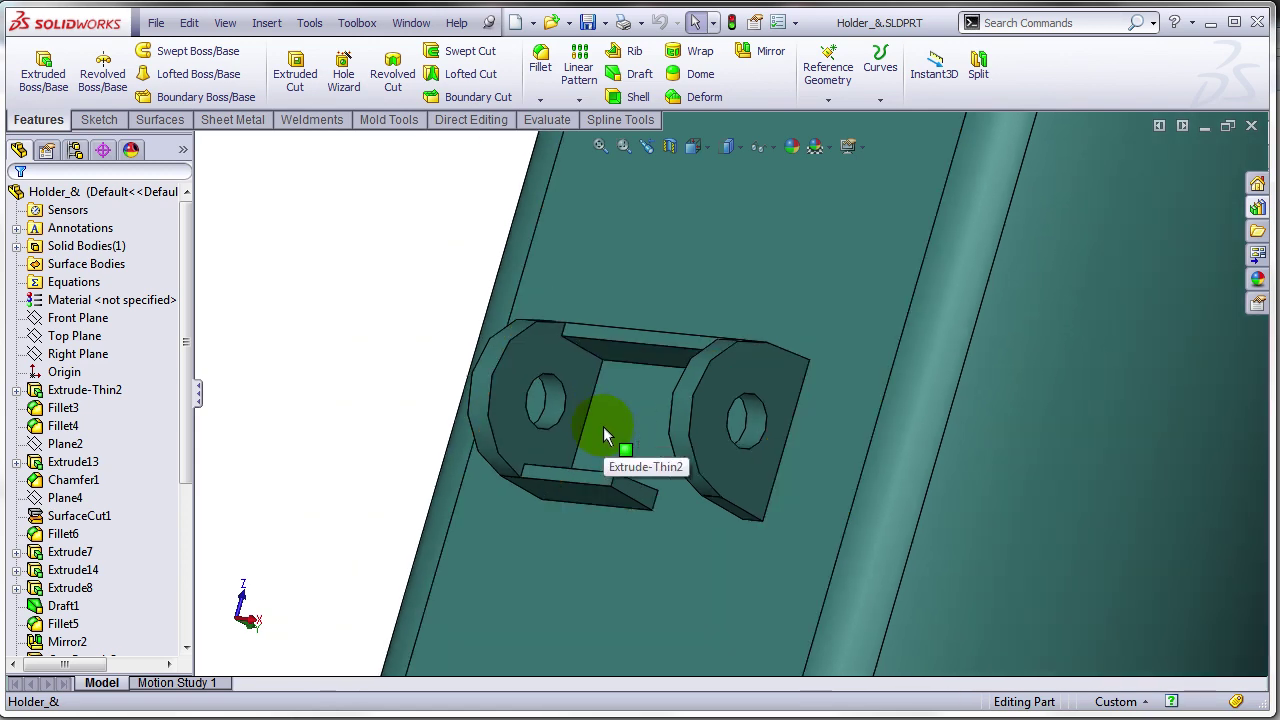
key(space)
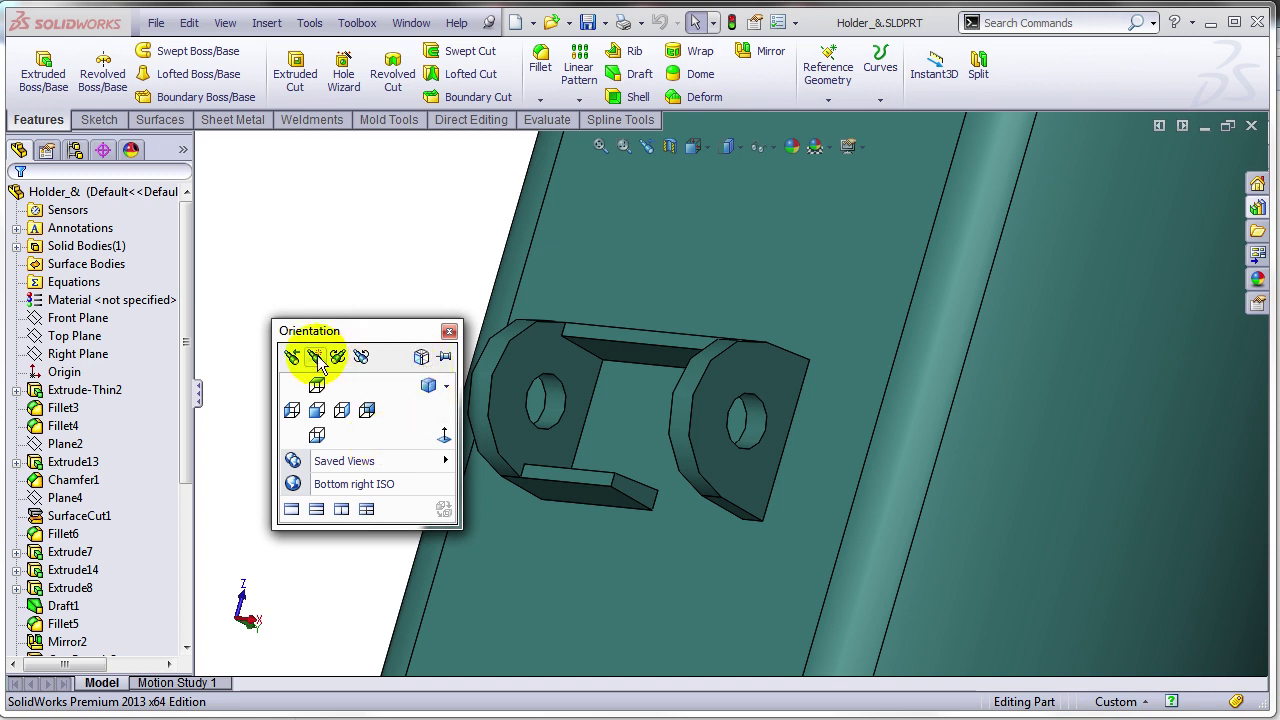
Save the tab close-up as global view 'Clip Mounting View' and return to the flashlight assembly.
click(316, 358)
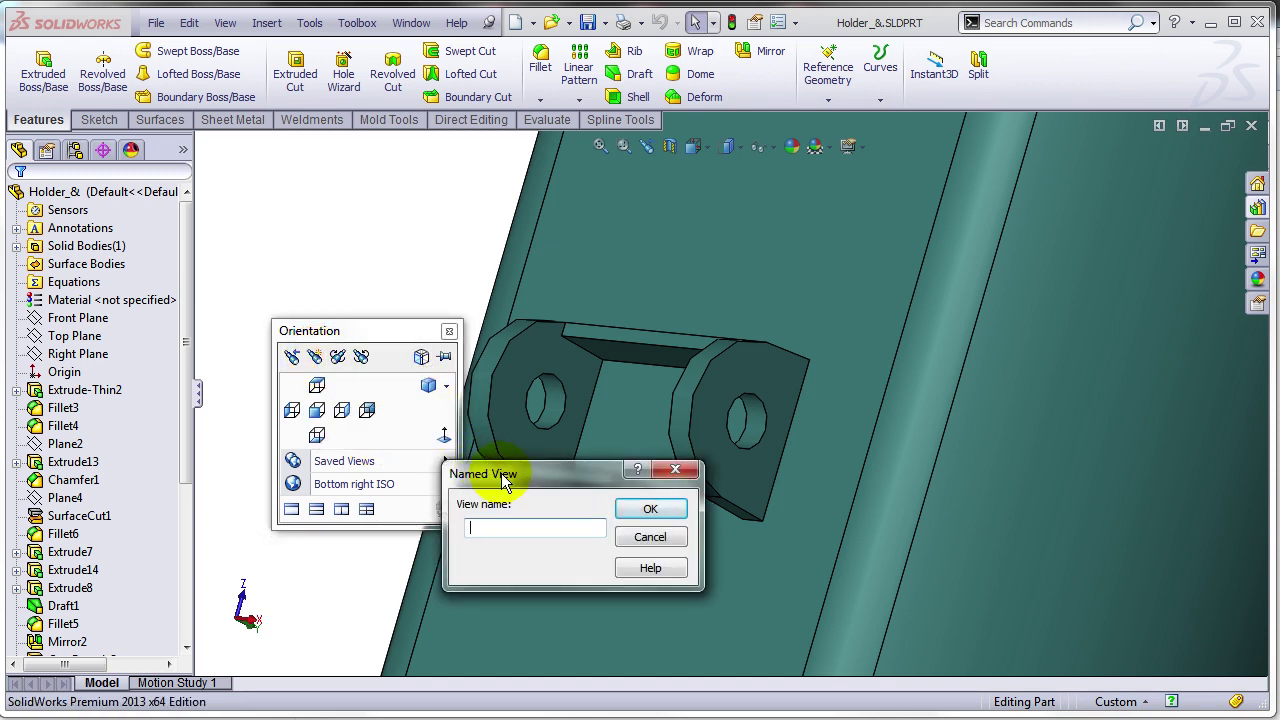
text(Clip Mounting View)
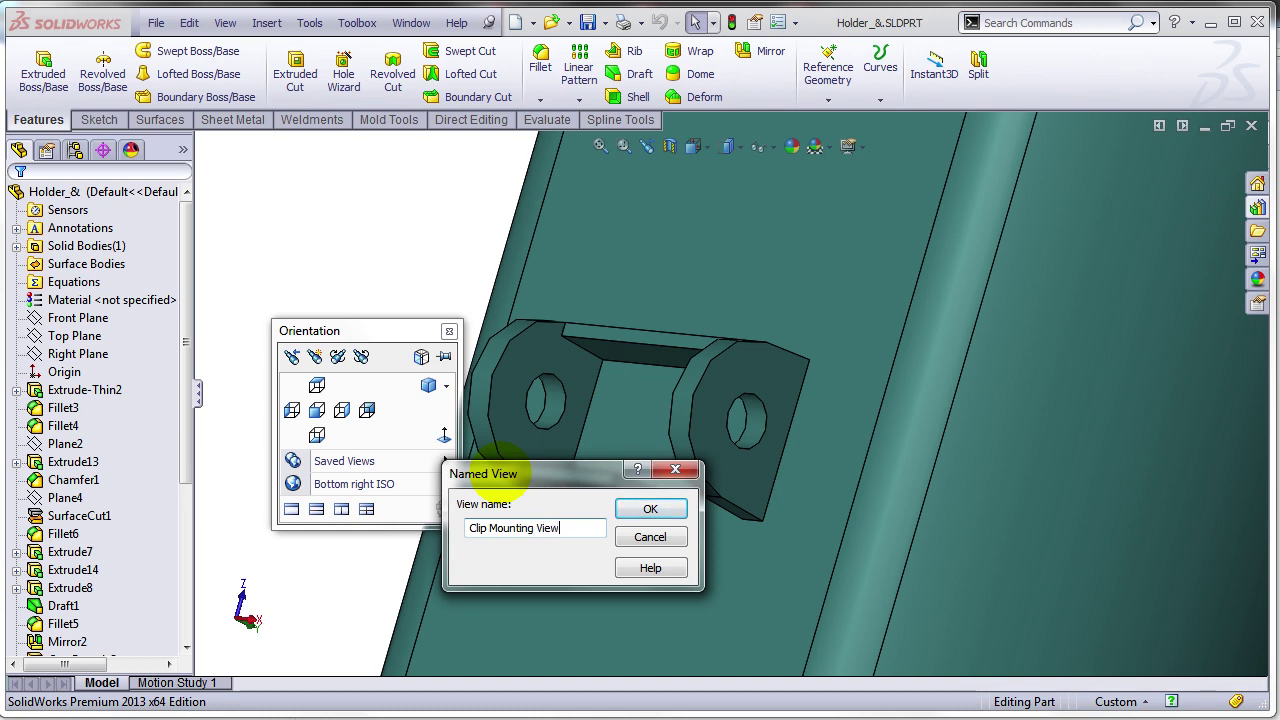
click(650, 509)
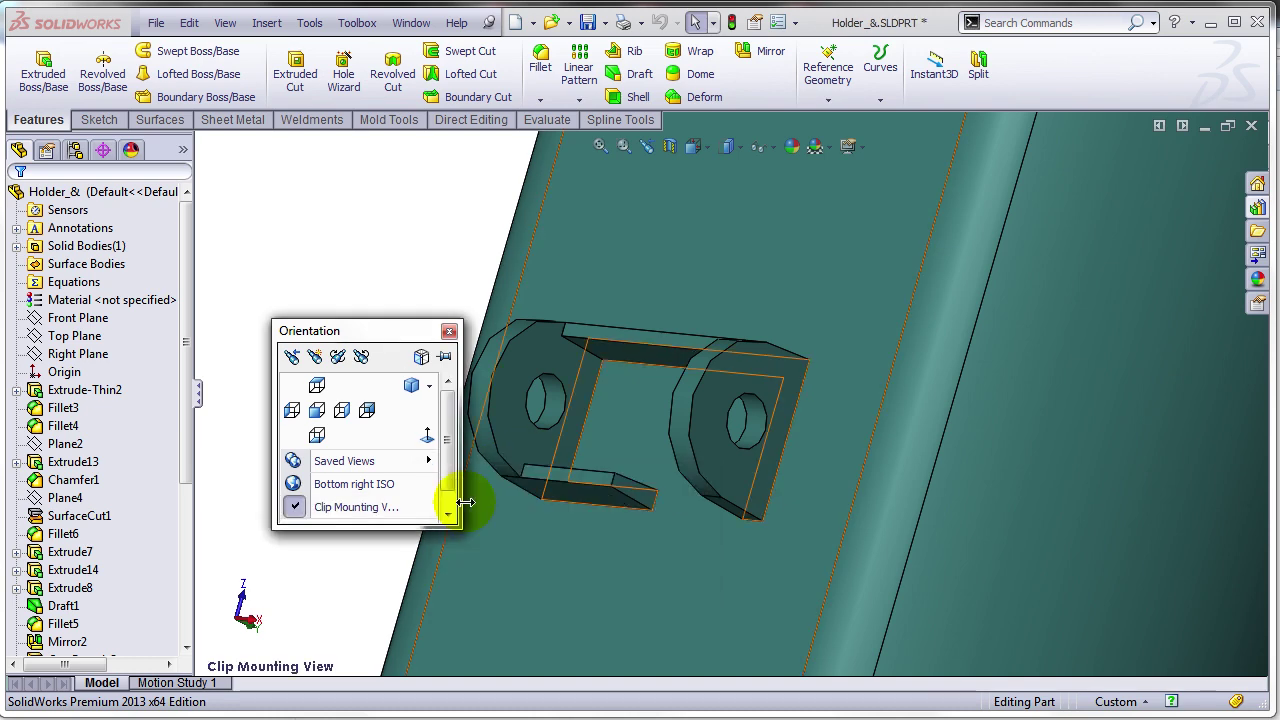
click(408, 510)
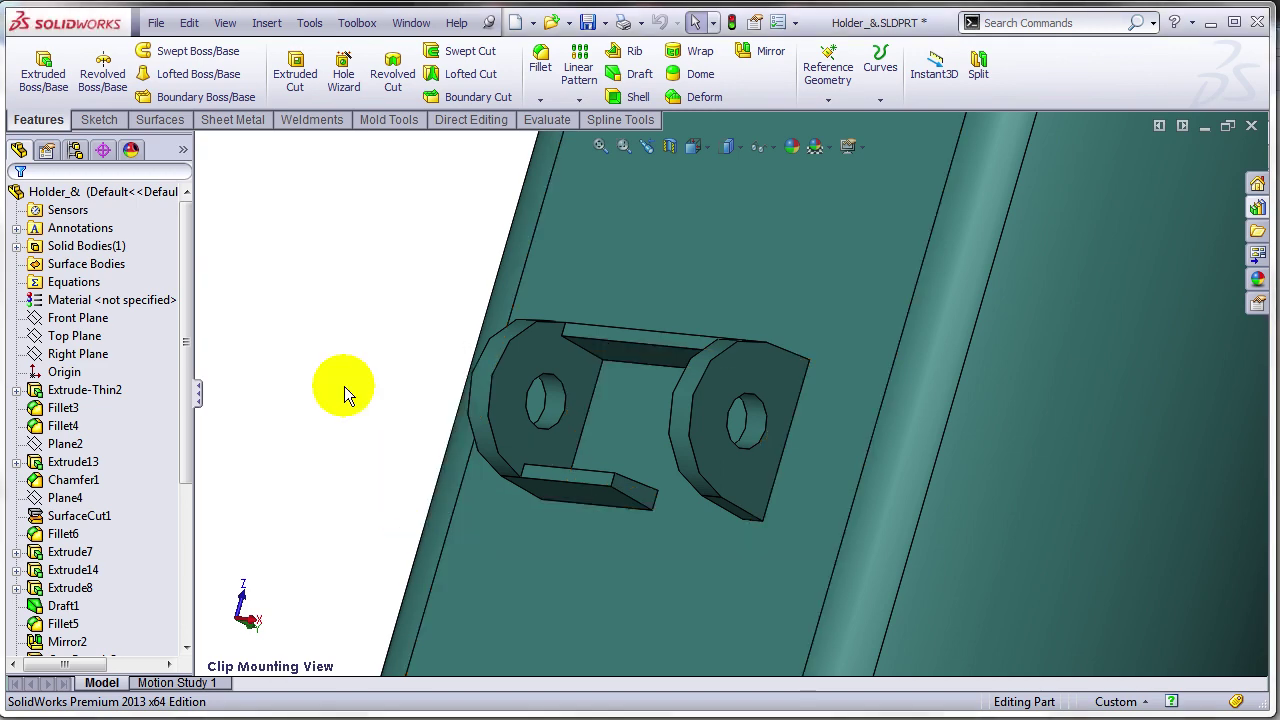
key(ctrl+Tab)
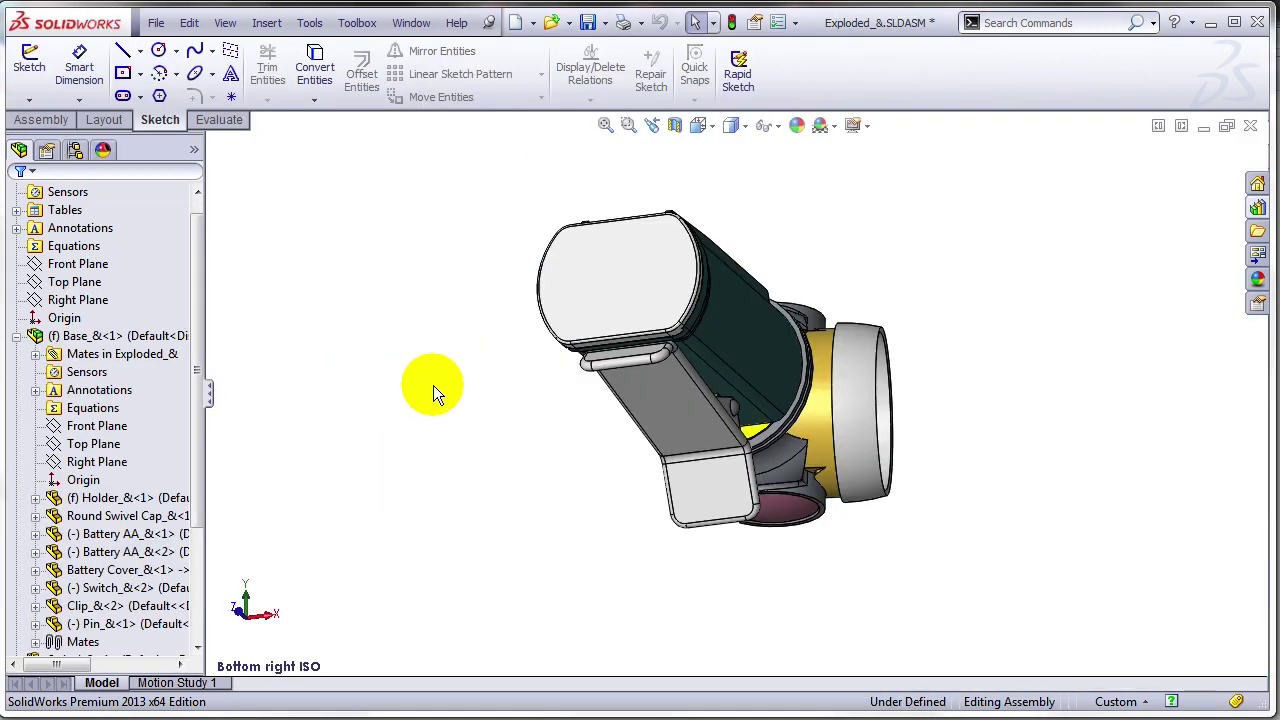
Apply the saved Clip Mounting View to the flashlight assembly.
key(space)
mouse_move(543, 390)
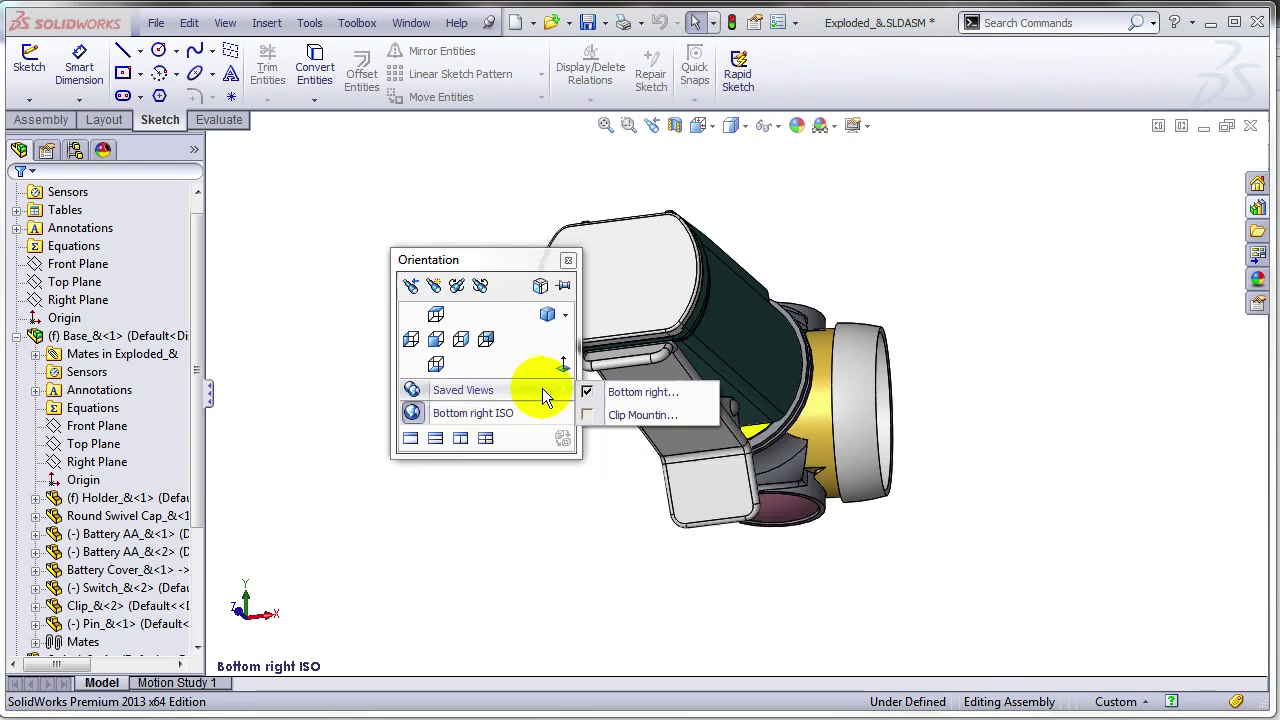
click(586, 413)
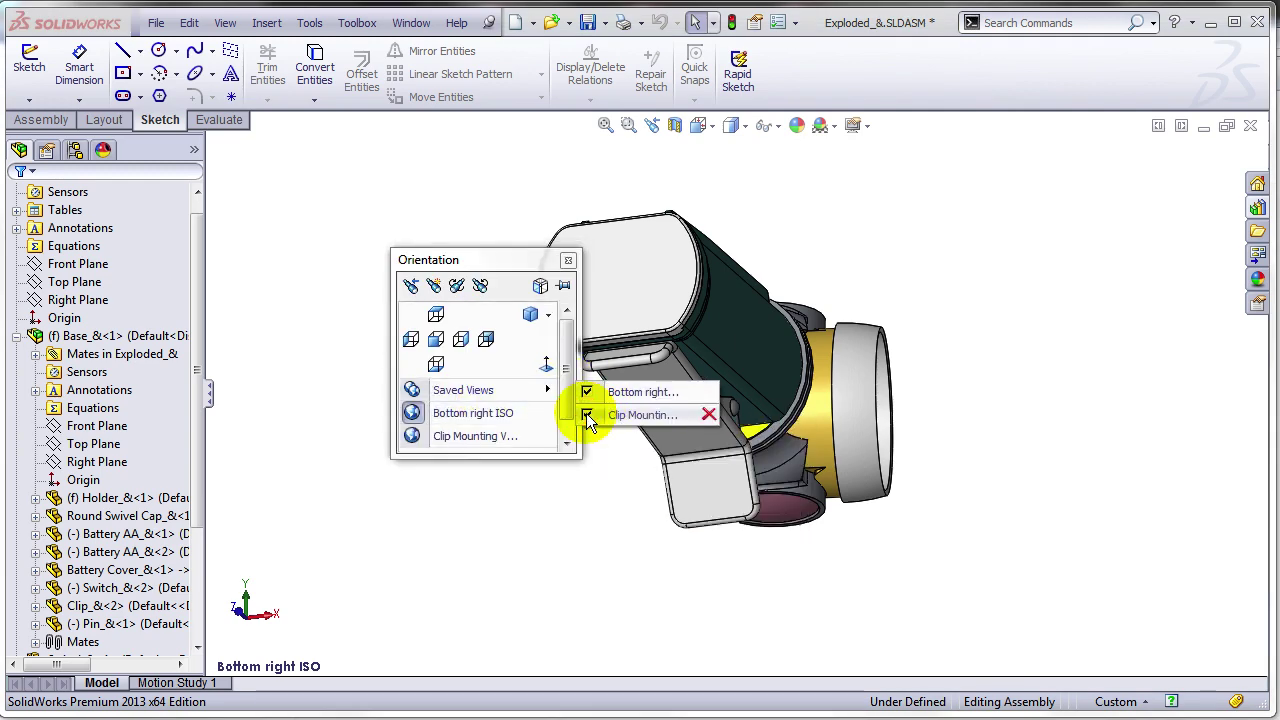
click(485, 437)
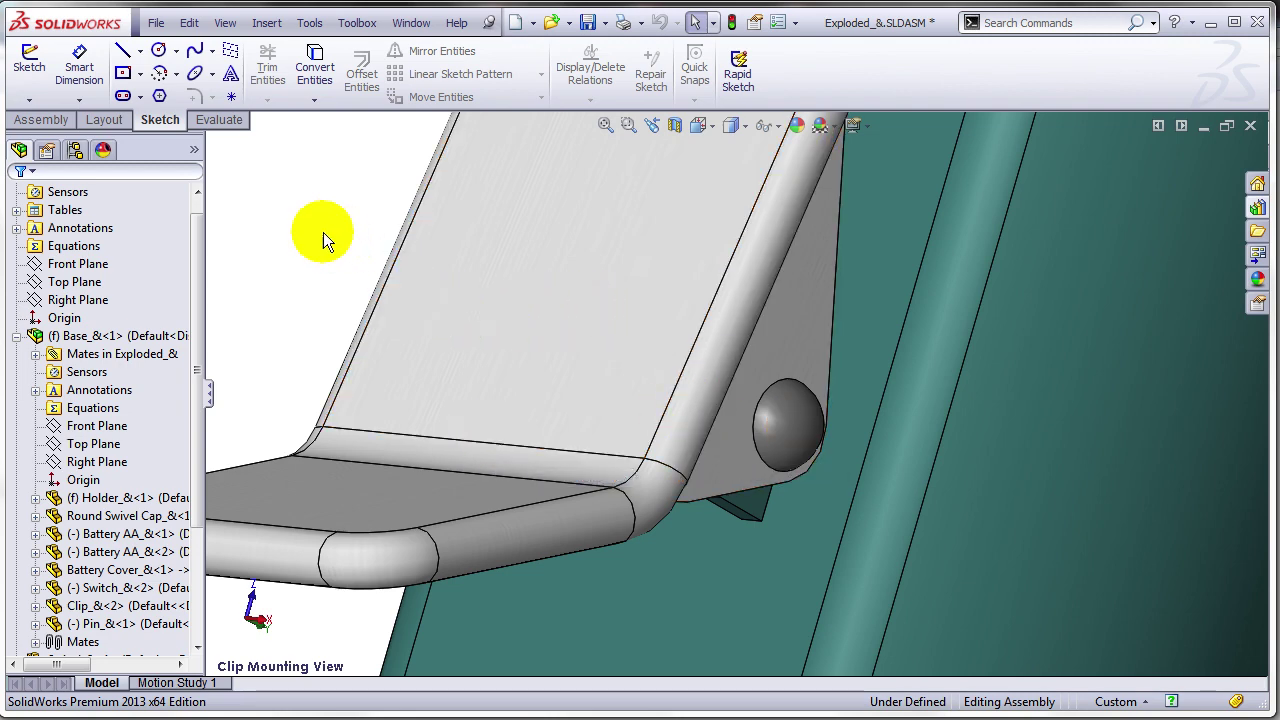
Delete Clip Mounting View from SolidWorks' saved global views, confirming with Yes.
key(space)
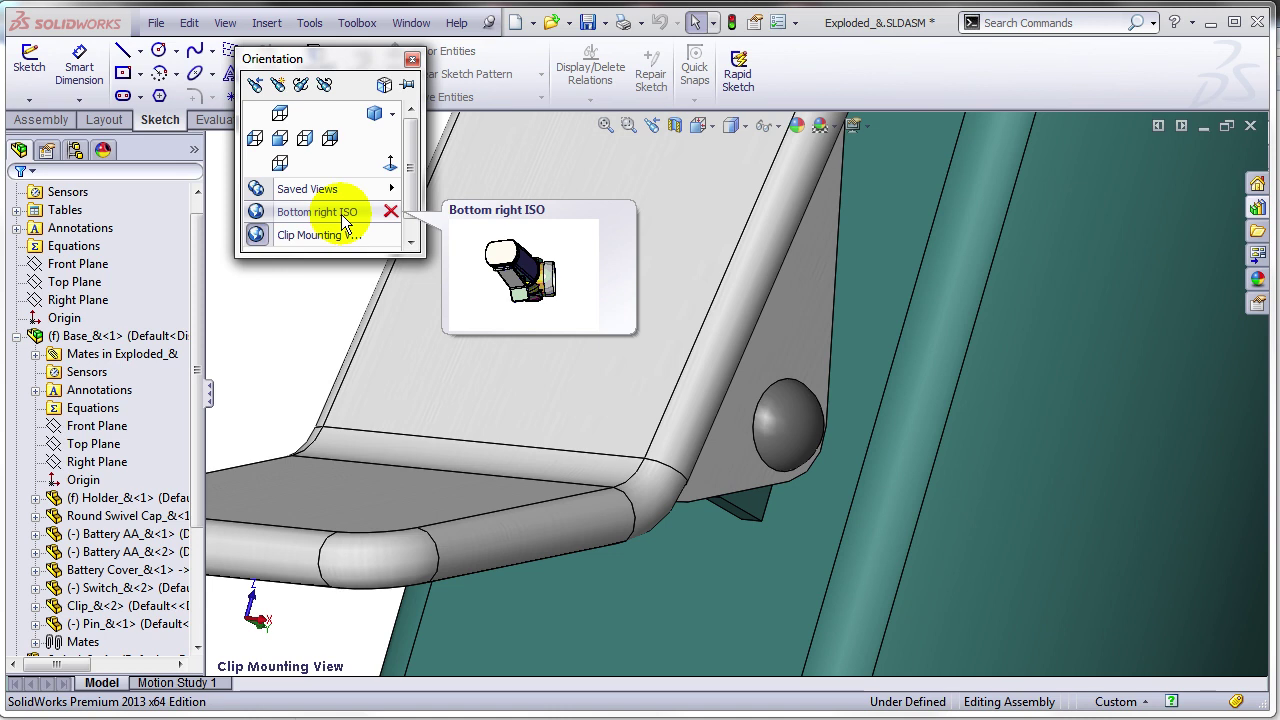
mouse_move(352, 194)
mouse_move(461, 213)
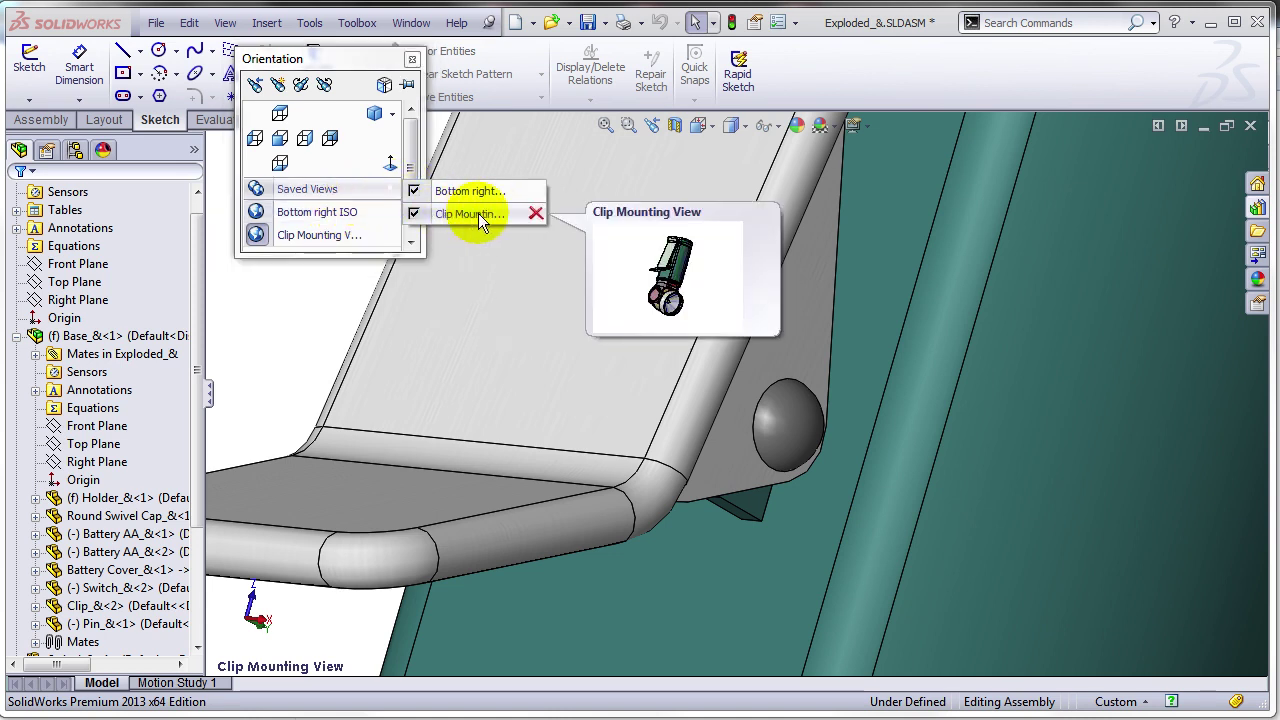
click(536, 214)
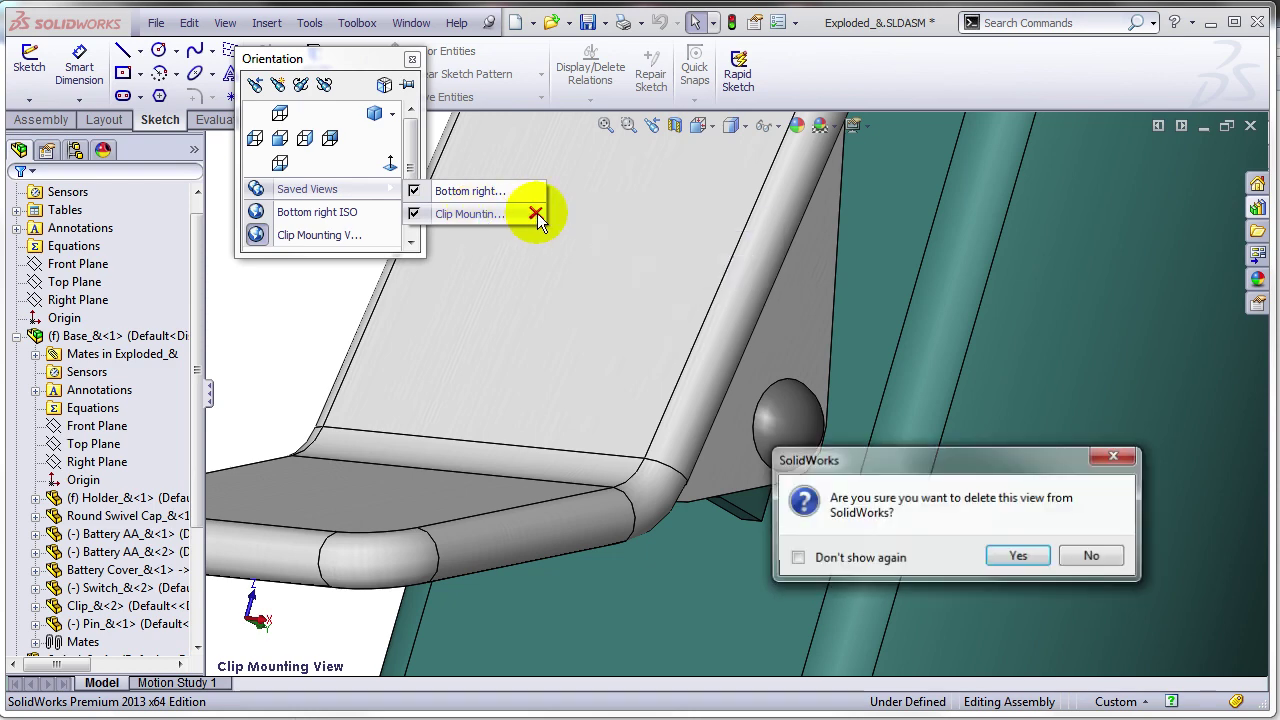
click(1018, 556)
right_click(519, 292)
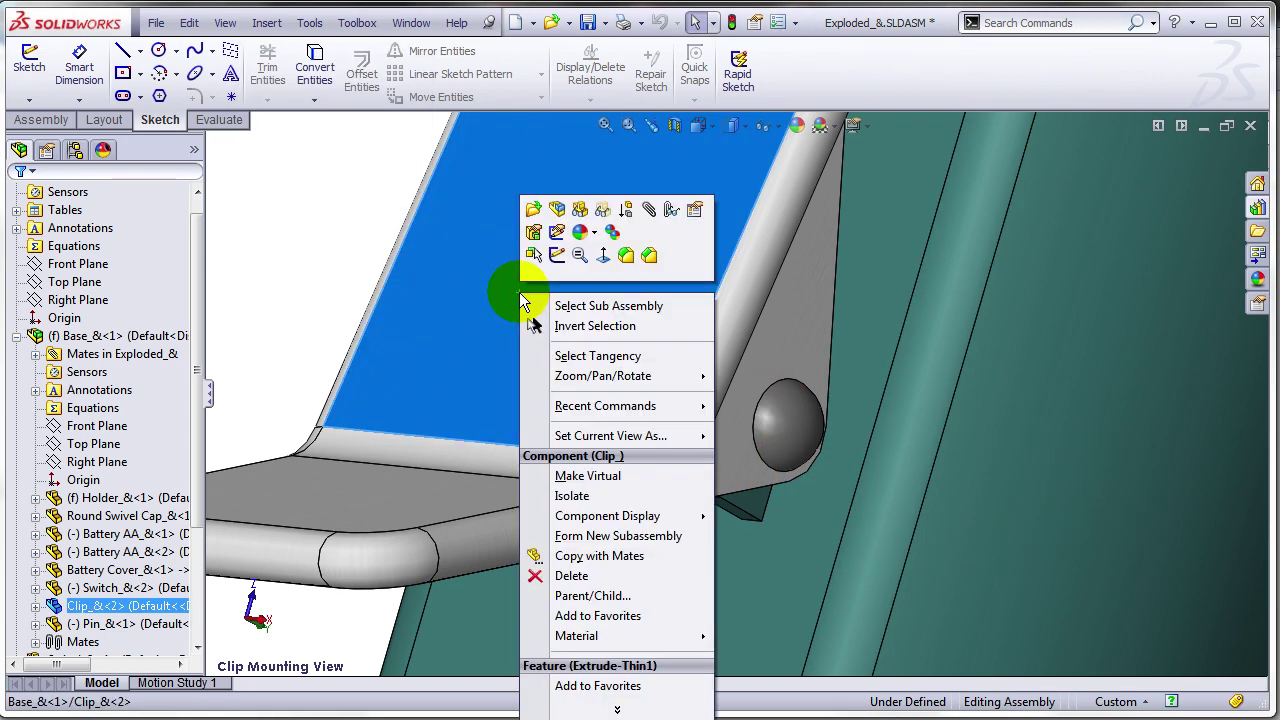
Open the clip as Clip_&.SLDPRT and verify its saved views list only Bottom right ISO.
click(535, 209)
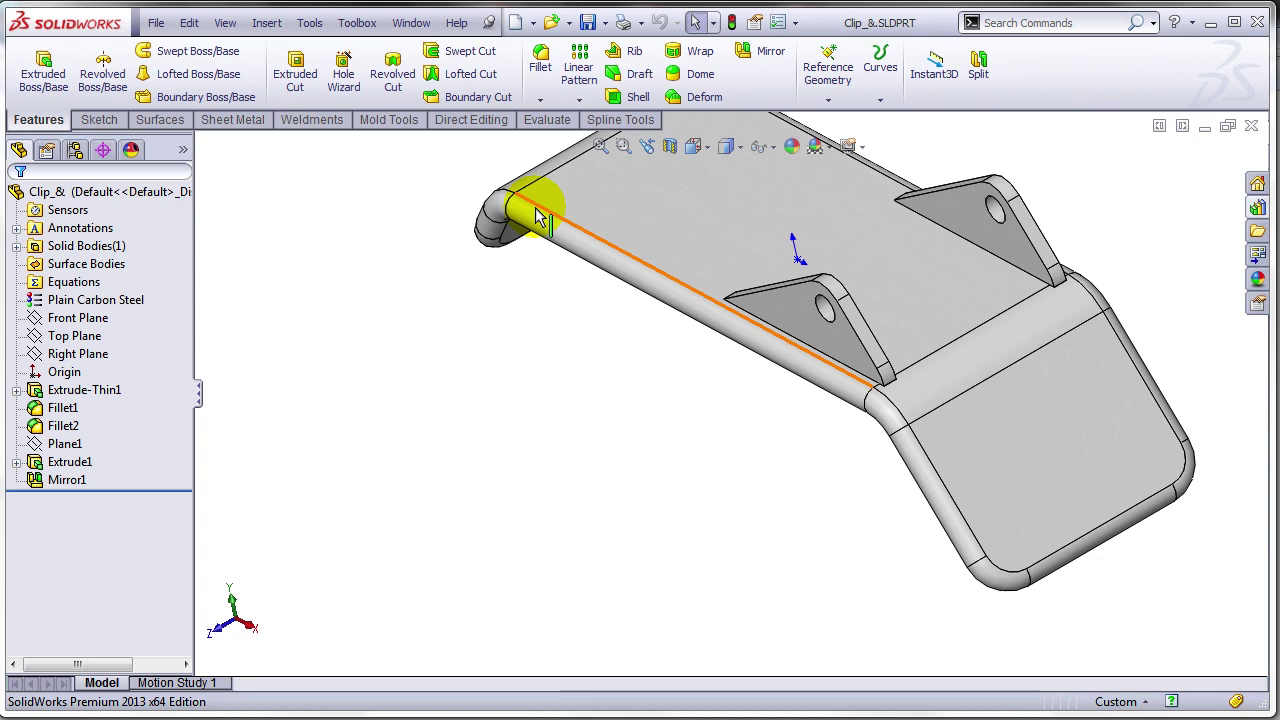
key(space)
mouse_move(594, 452)
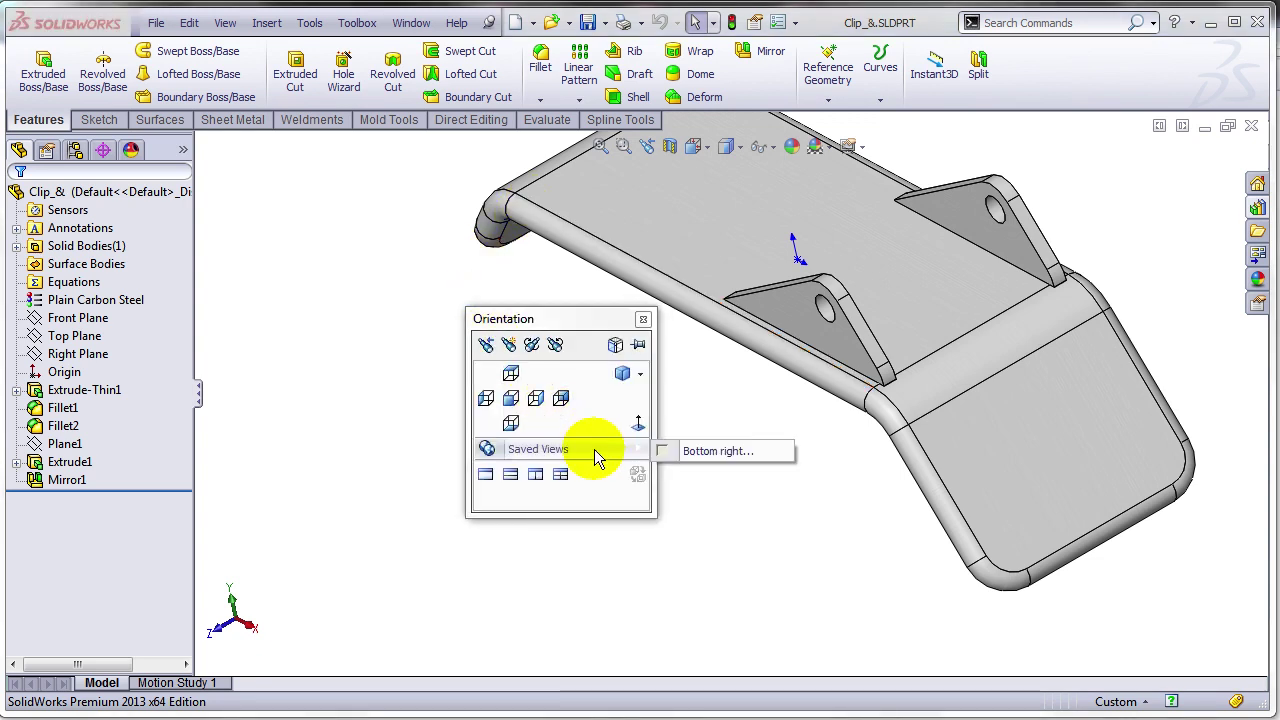
click(753, 463)
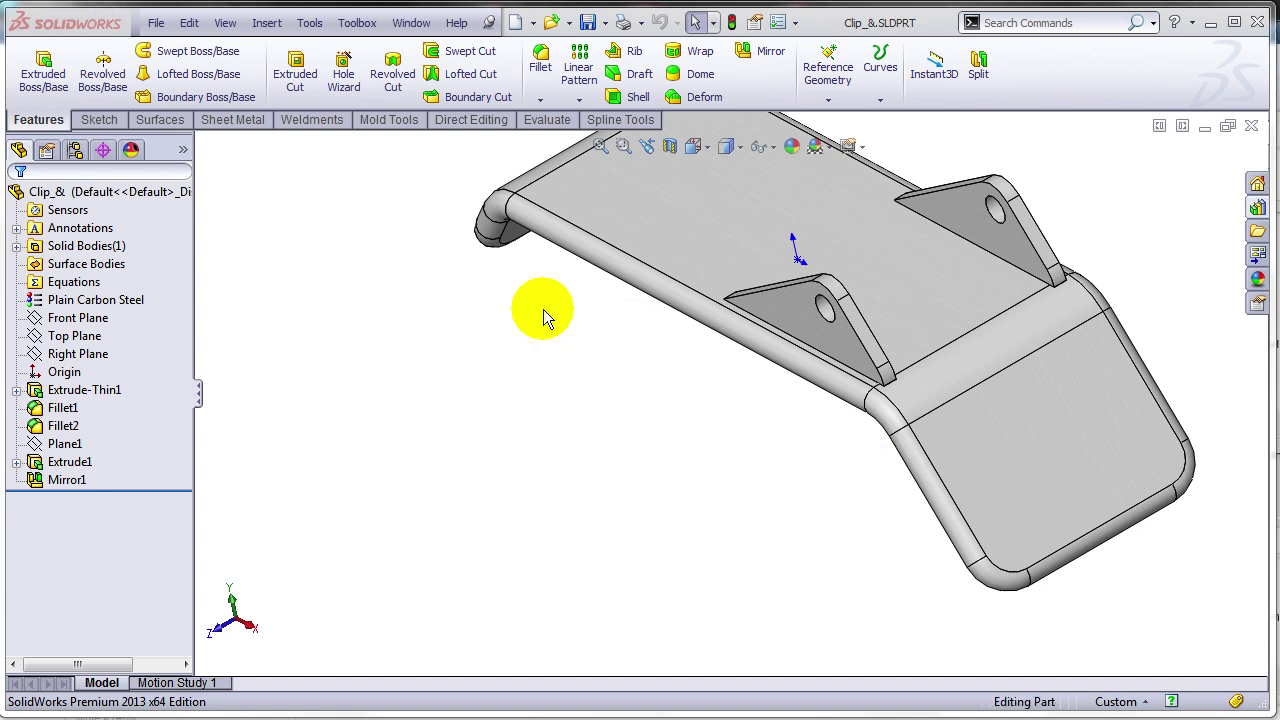